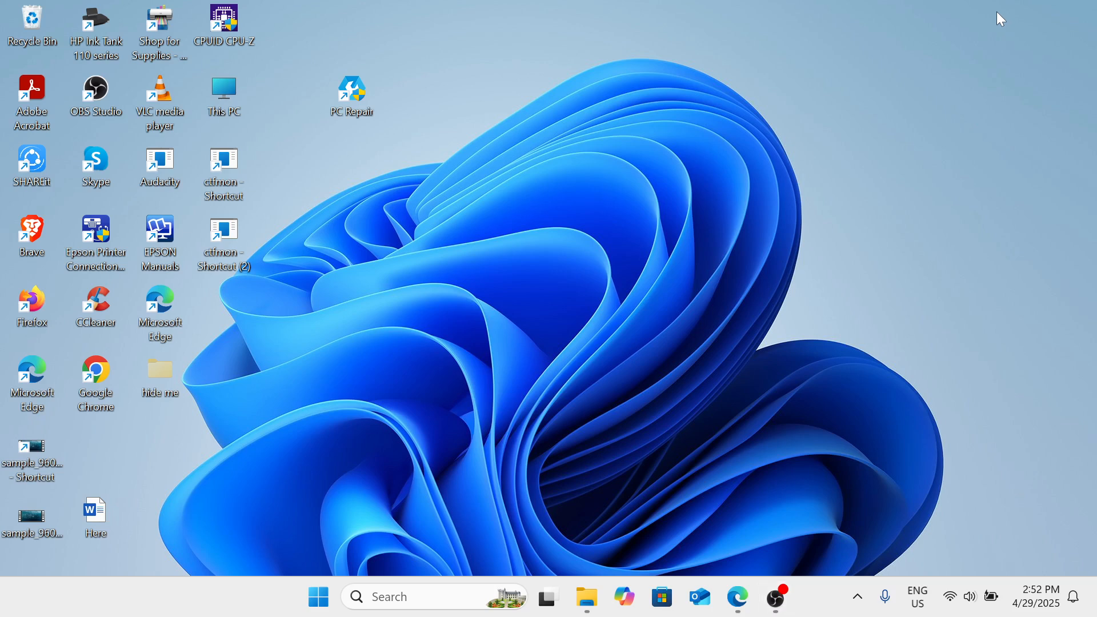
Step: Open Microsoft Edge in a maximized window and go to google.com
double_click(32, 401)
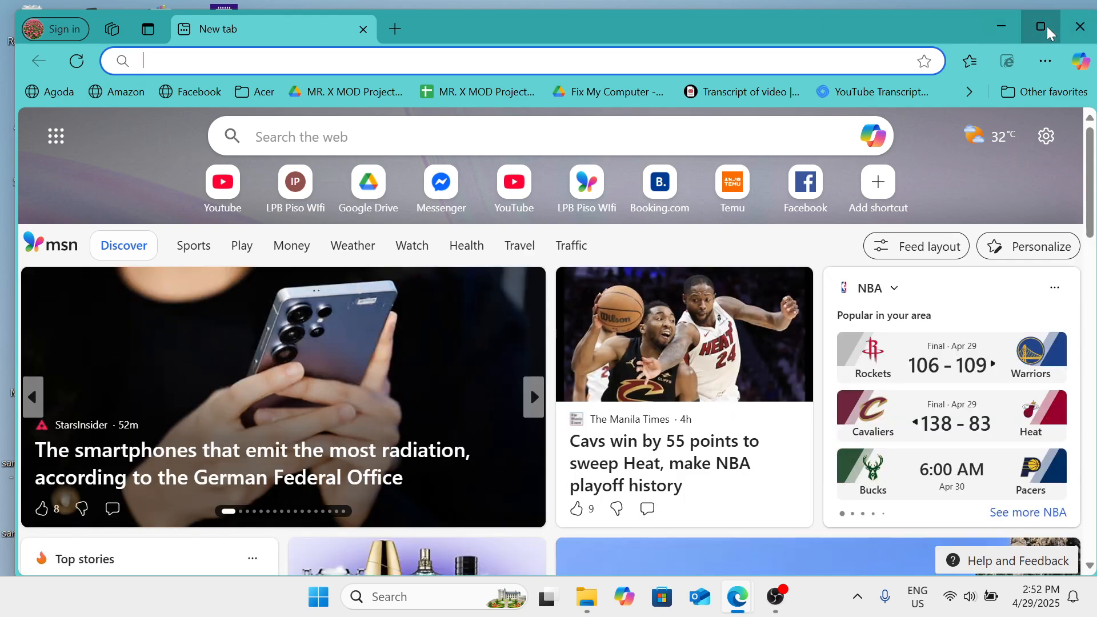
left_click(1048, 30)
type("gg")
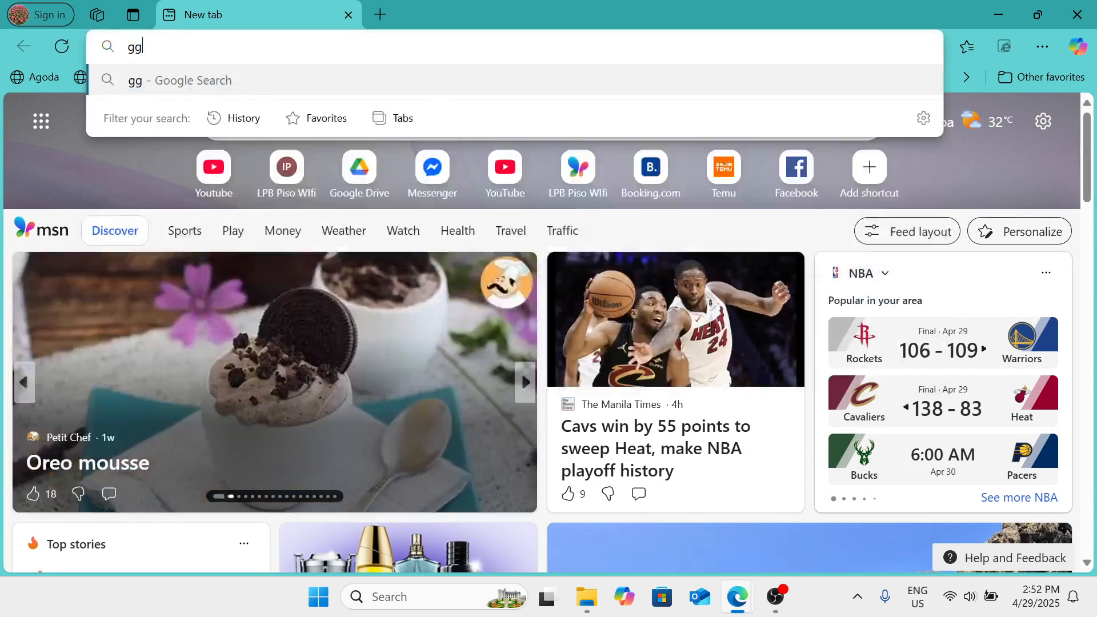
key("BackSpace")
type("oogl")
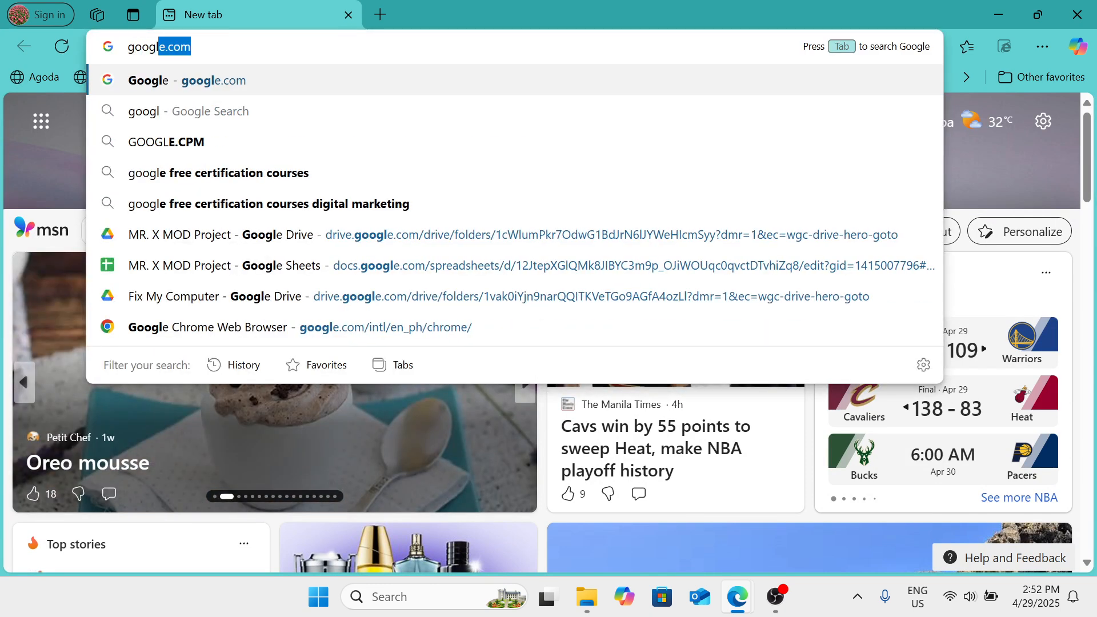
type("e.")
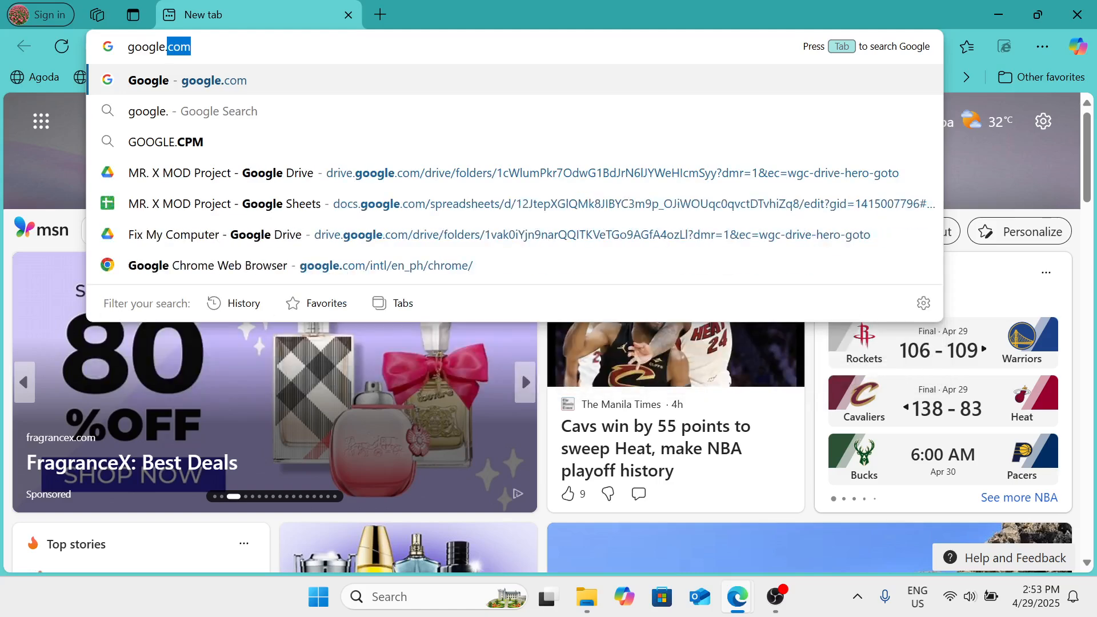
left_click(425, 83)
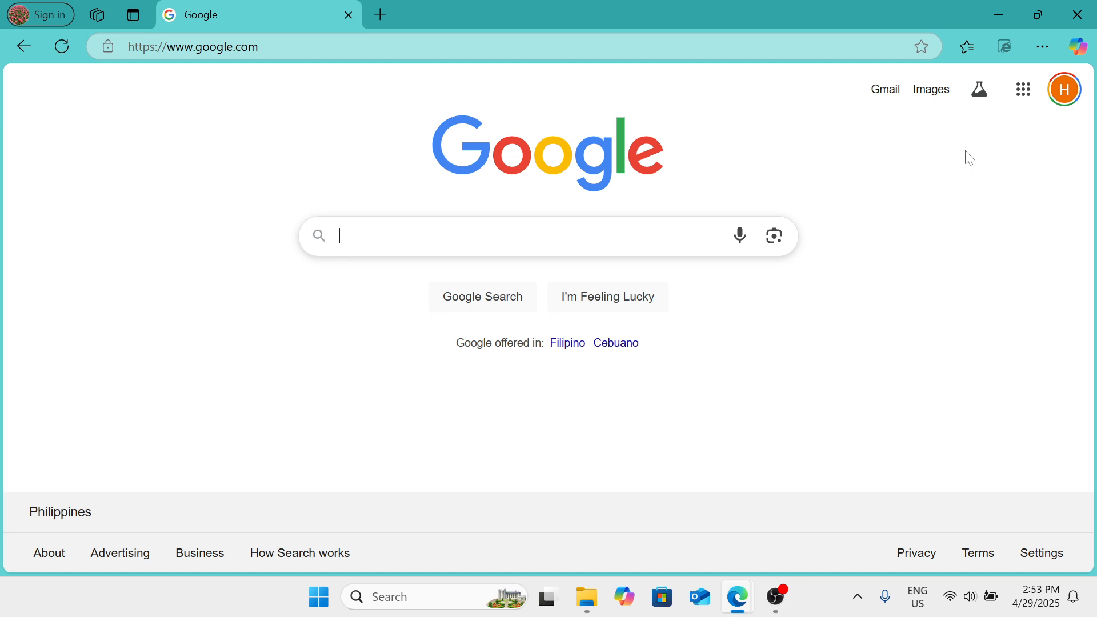
Step: Find Google Forms among the Google apps and open it
left_click(1024, 89)
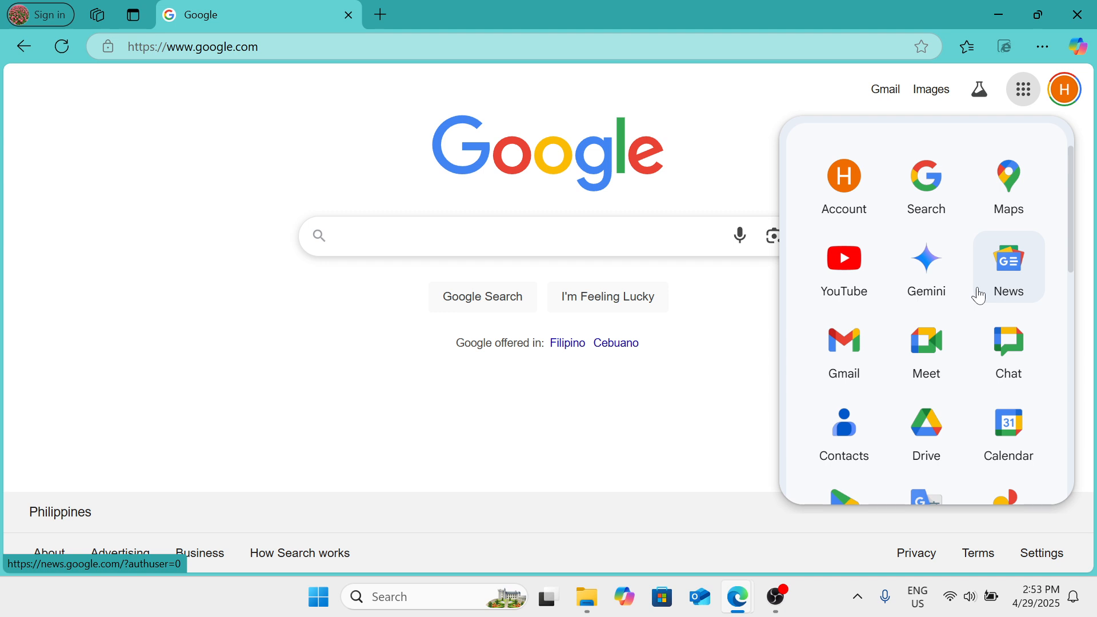
scroll(979, 296, "down", 4)
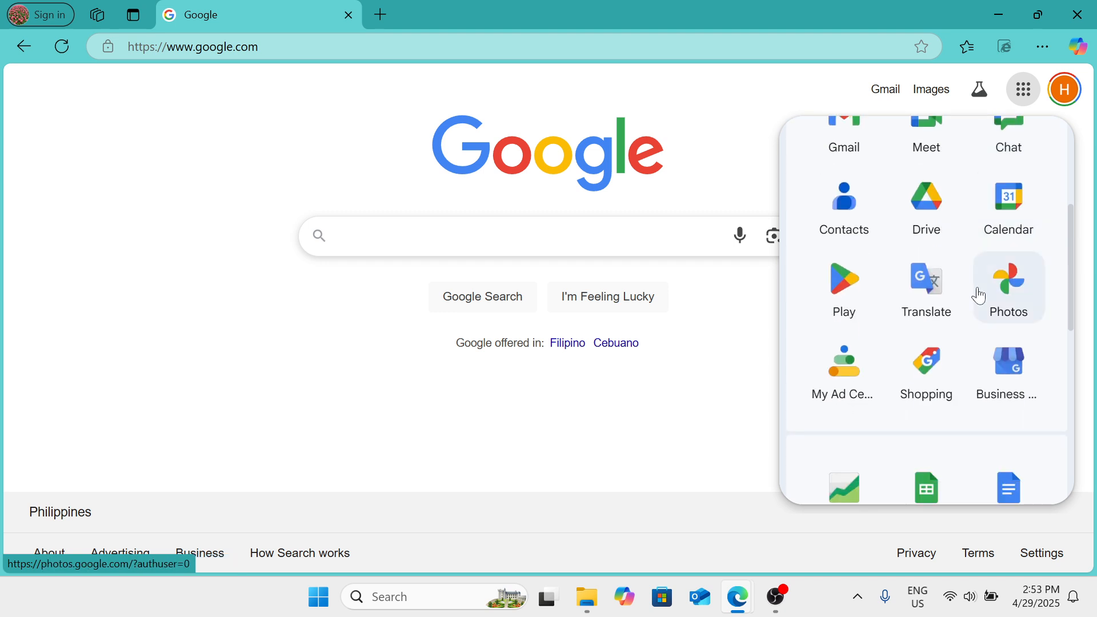
scroll(980, 296, "down", 8)
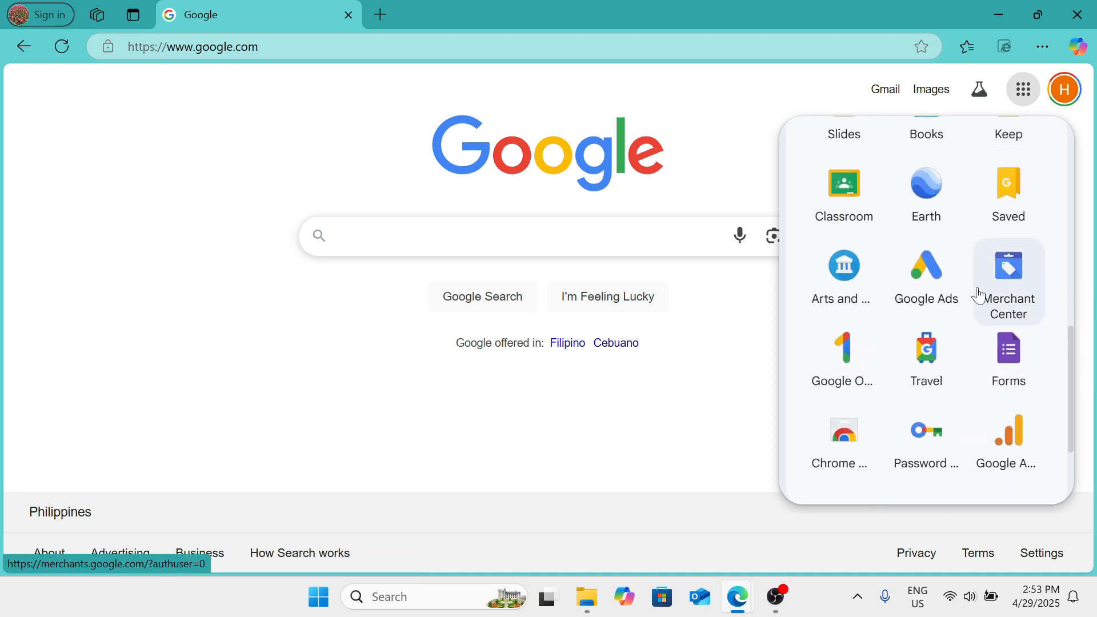
left_click(1019, 374)
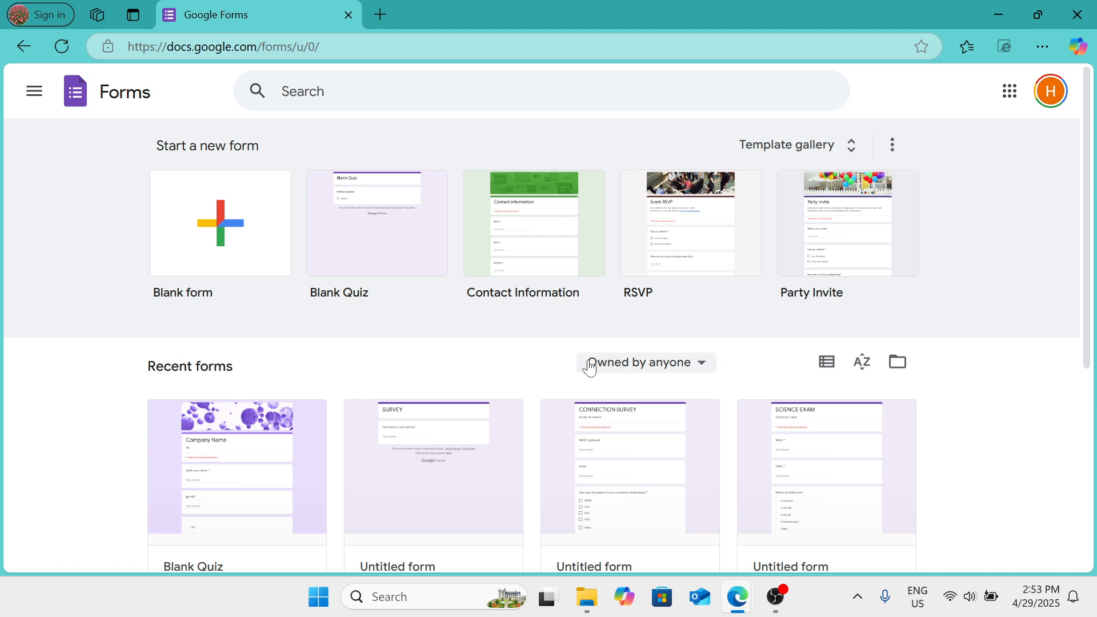
Step: Look through the full template gallery and create a new blank form from it
scroll(589, 368, "down", 1)
scroll(590, 368, "up", 1)
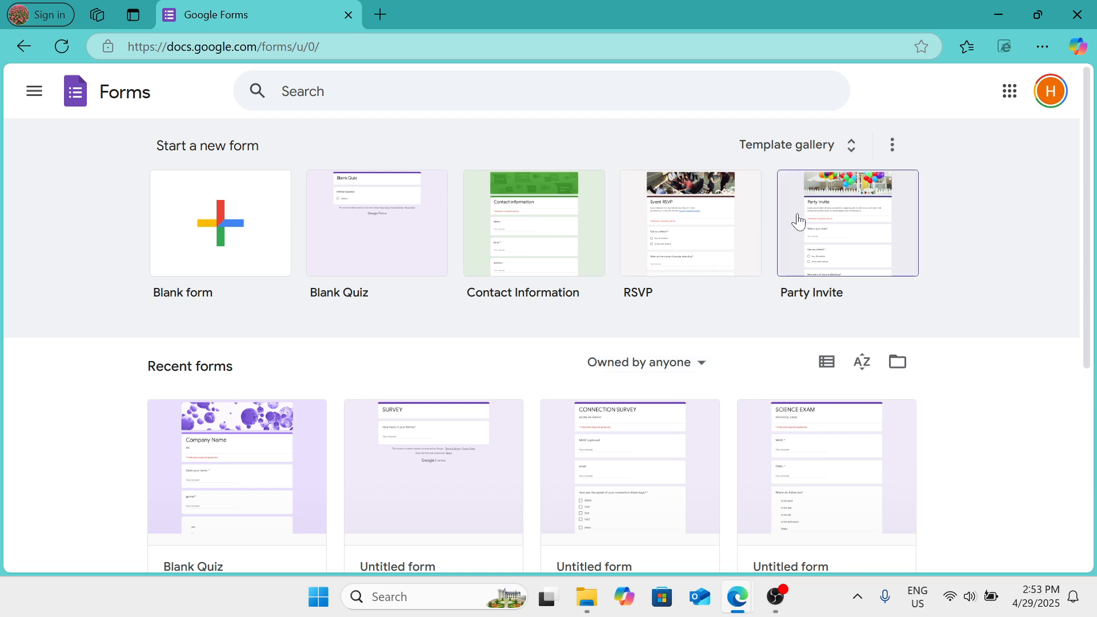
left_click(850, 144)
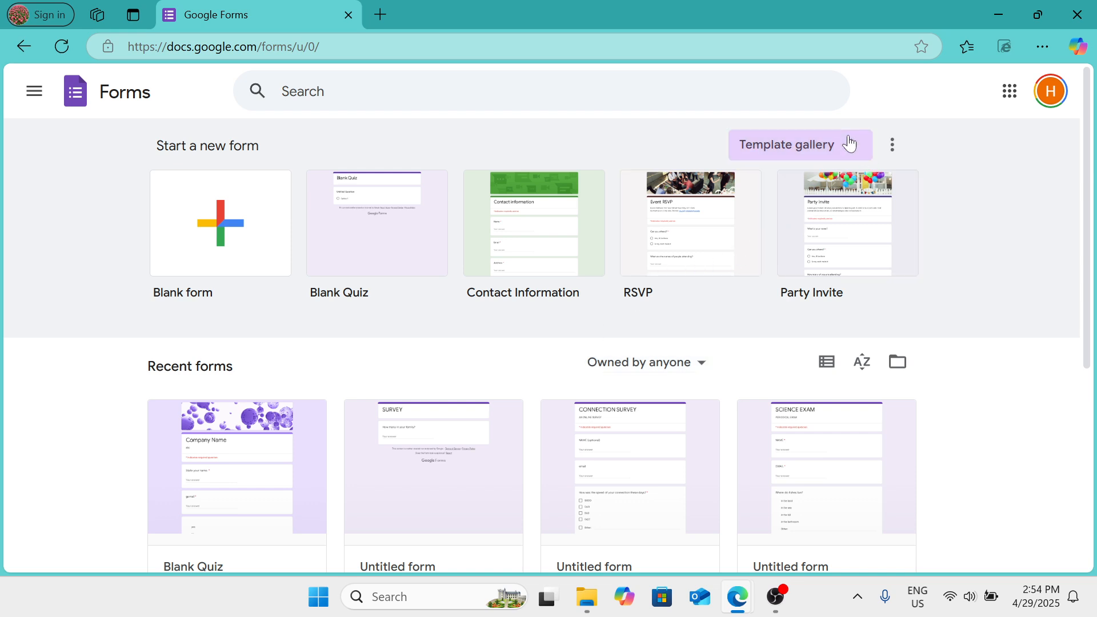
scroll(572, 342, "down", 3)
scroll(554, 356, "up", 3)
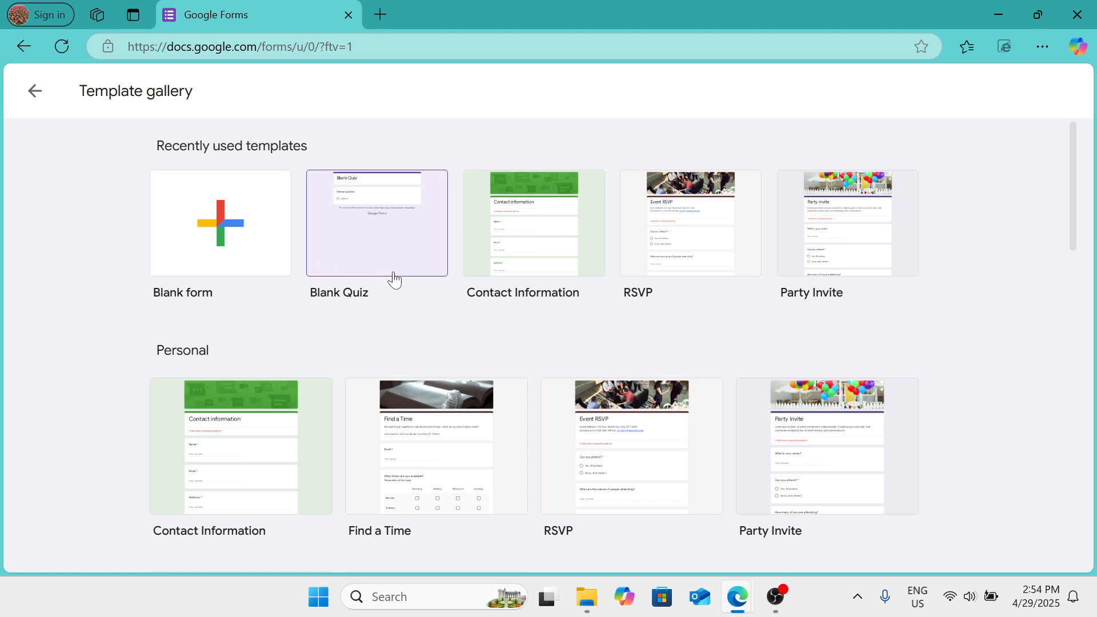
left_click(232, 240)
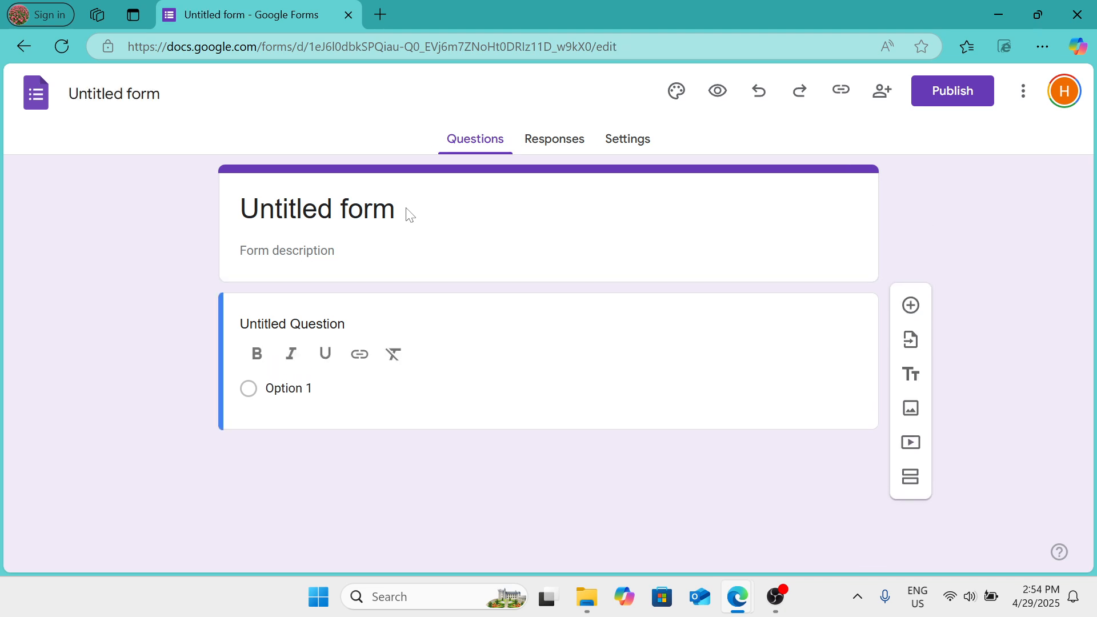
left_click_drag(397, 209, 214, 200)
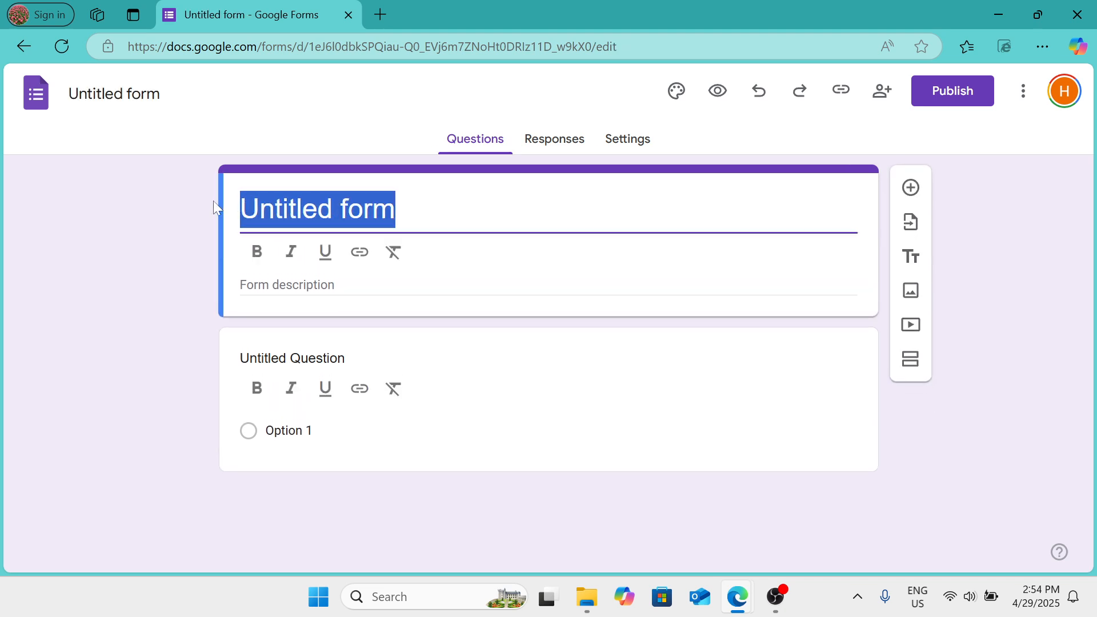
type("Eve")
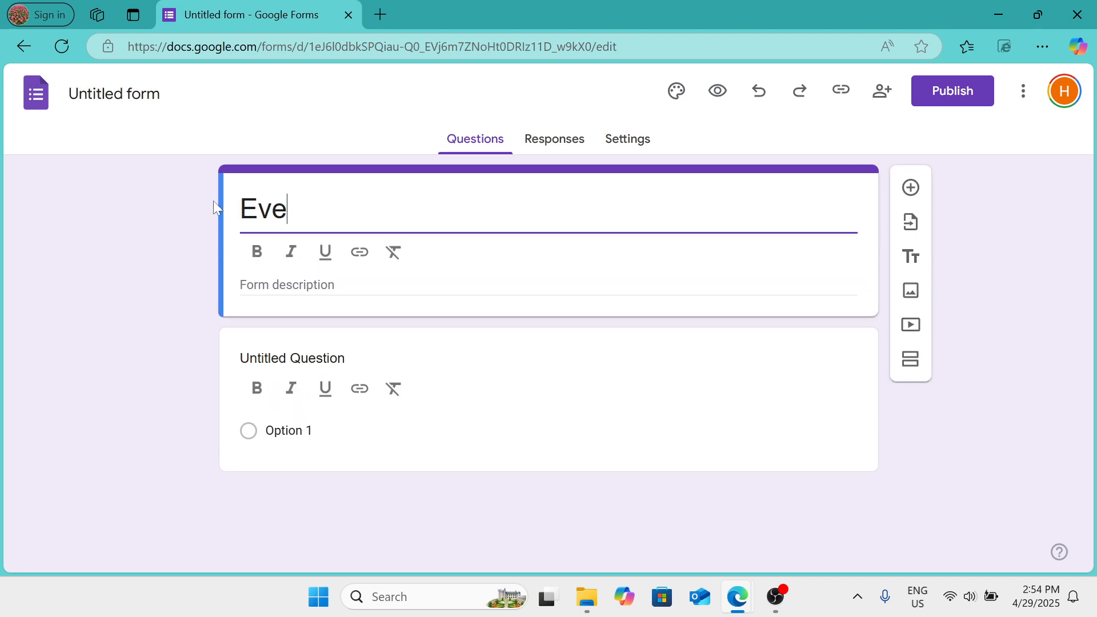
key("ctrl+z")
type("nt")
key("BackSpace")
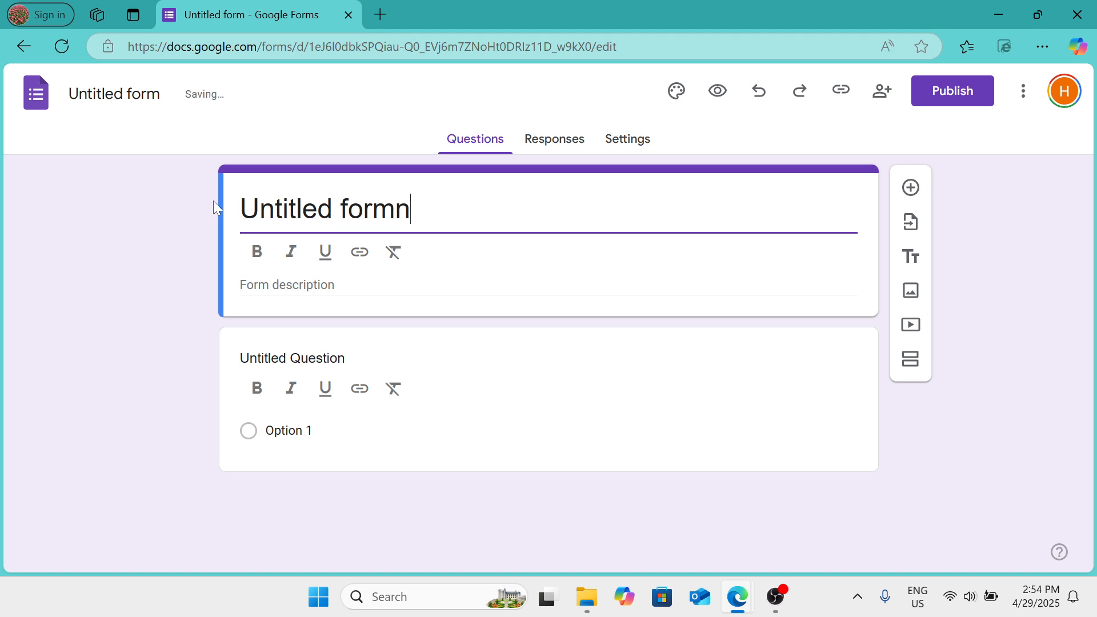
left_click(214, 200)
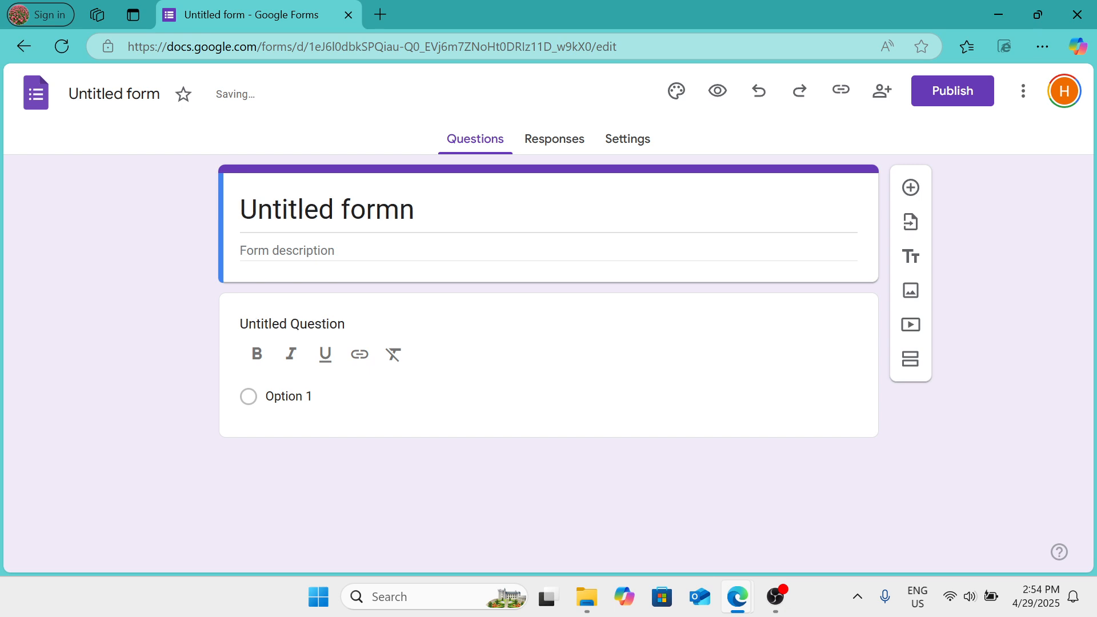
left_click_drag(422, 210, 153, 222)
key("BackSpace")
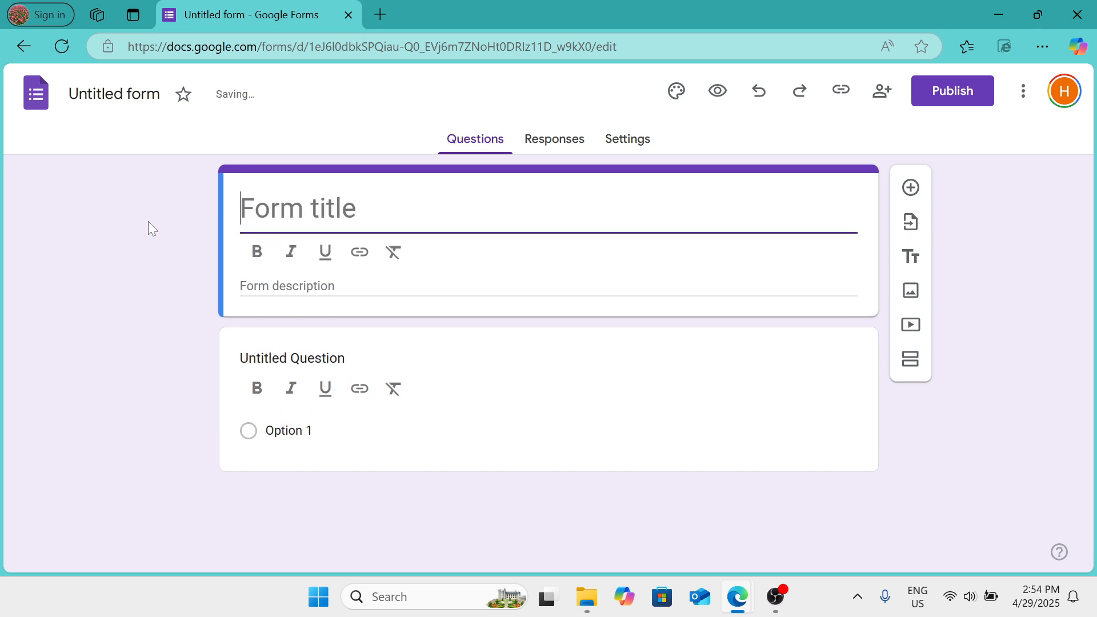
type("E")
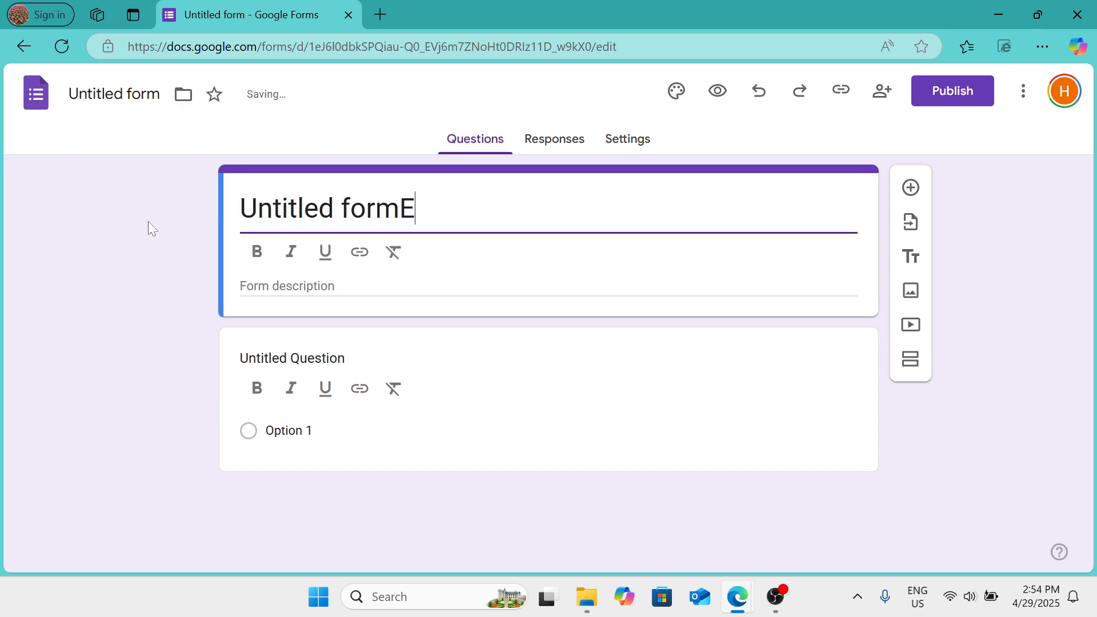
key("BackSpace")
key("BackSpace")
key("BackSpace")
key("BackSpace")
key("BackSpace")
key("BackSpace")
key("BackSpace")
key("BackSpace")
key("BackSpace")
key("BackSpace")
key("BackSpace")
key("BackSpace")
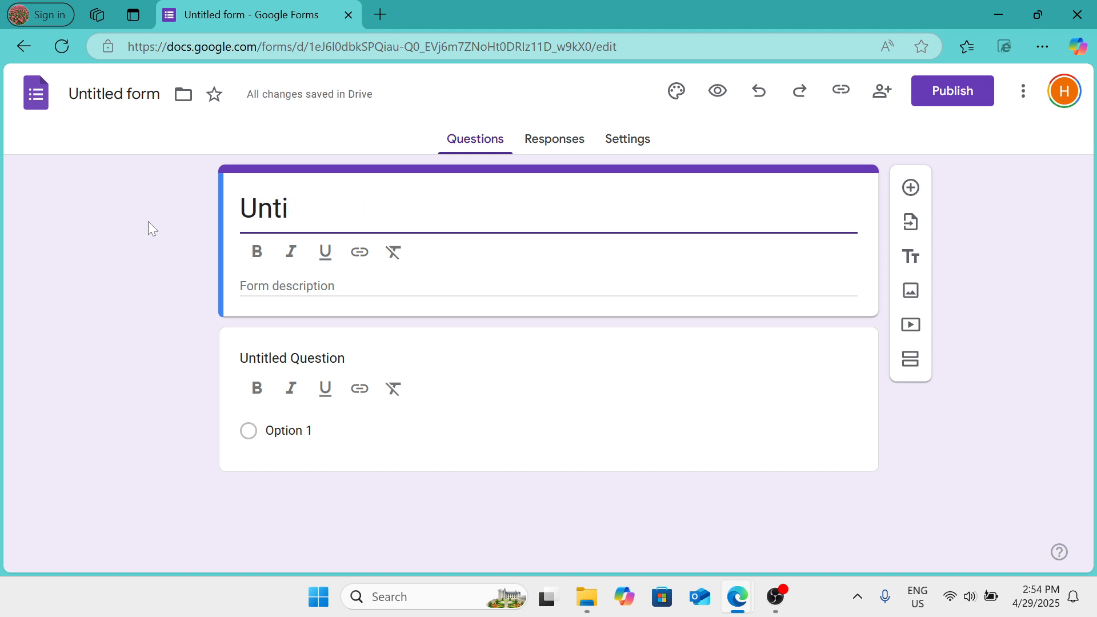
key("BackSpace")
key("BackSpace")
type("E")
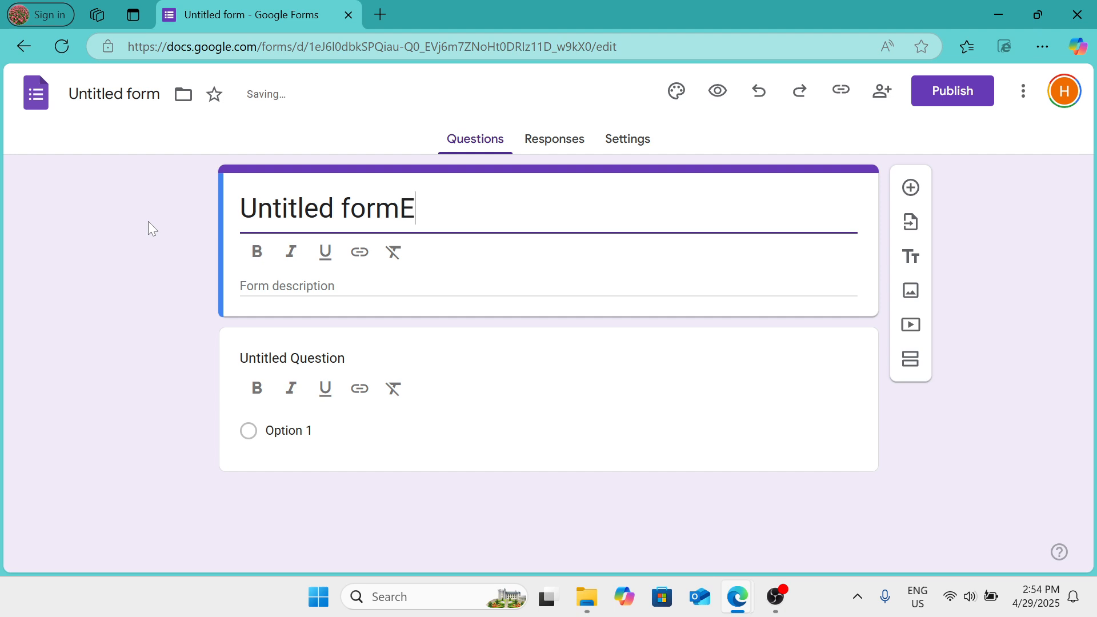
key("BackSpace")
key("BackSpace")
key("BackSpace")
key("BackSpace")
key("BackSpace")
key("BackSpace")
key("BackSpace")
key("BackSpace")
key("BackSpace")
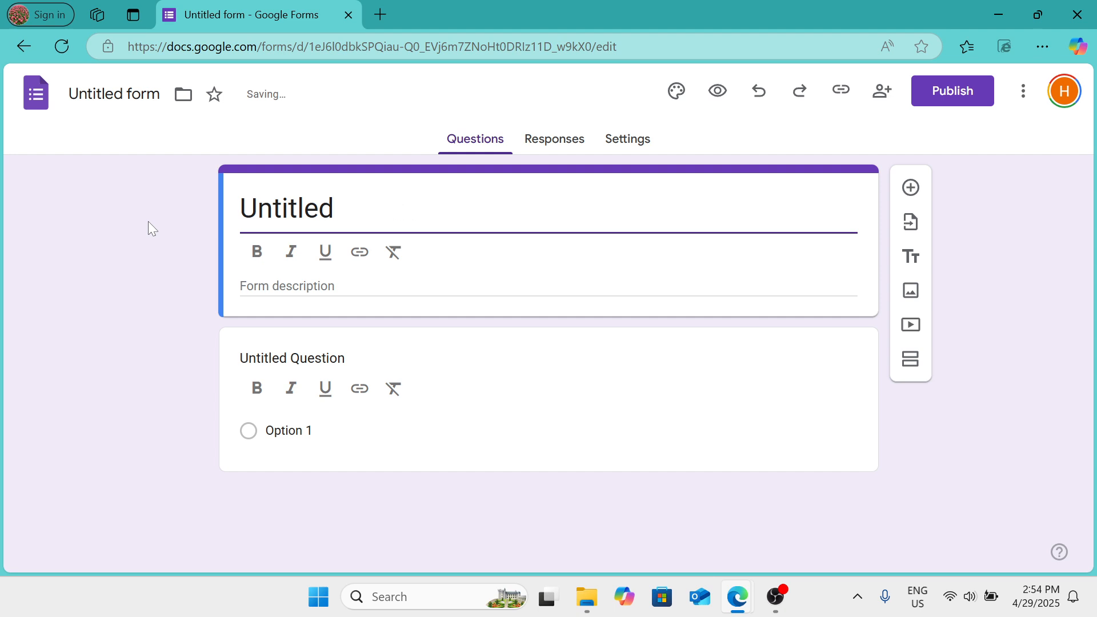
key("BackSpace")
key("BackSpace")
key("BackSpace")
key("BackSpace")
key("BackSpace")
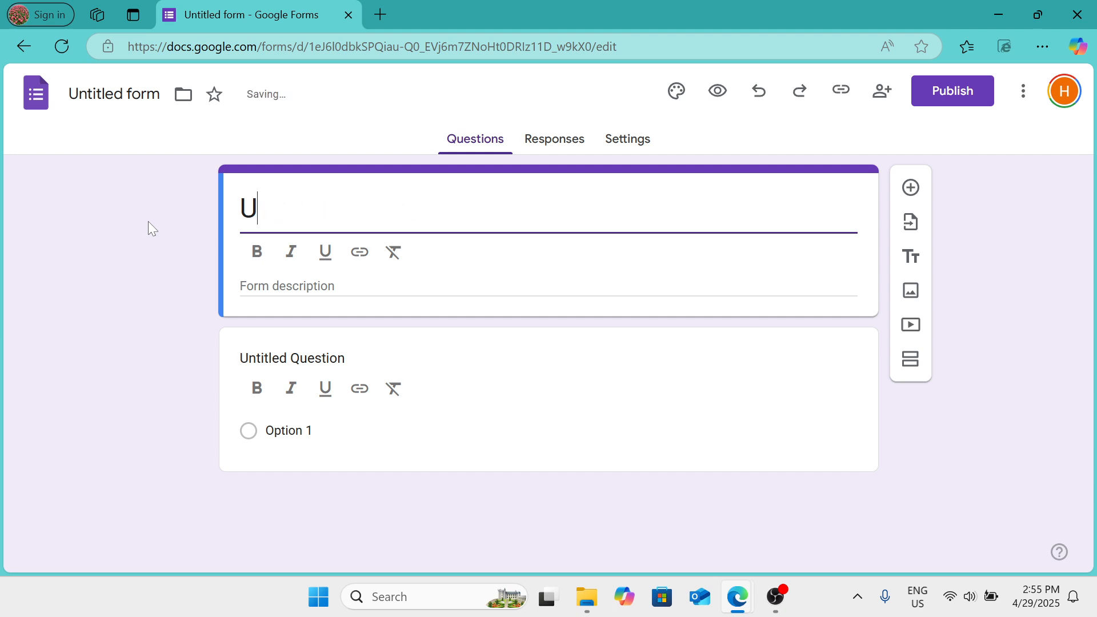
Step: Title the form "Event Feedback" and remove the default title text in front of it
type("E")
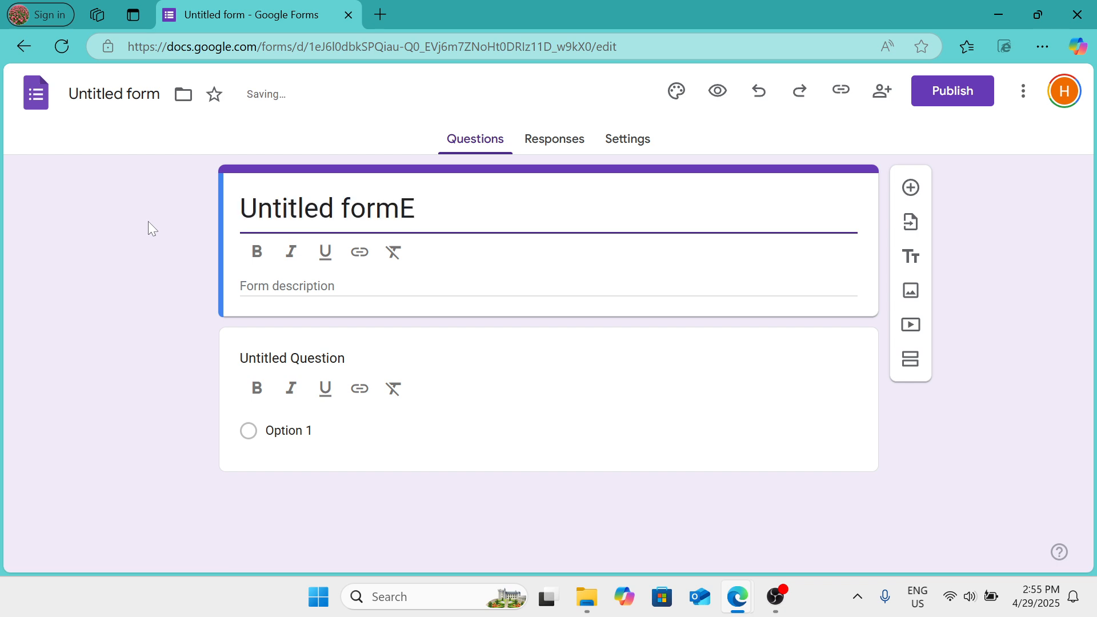
type("vent ")
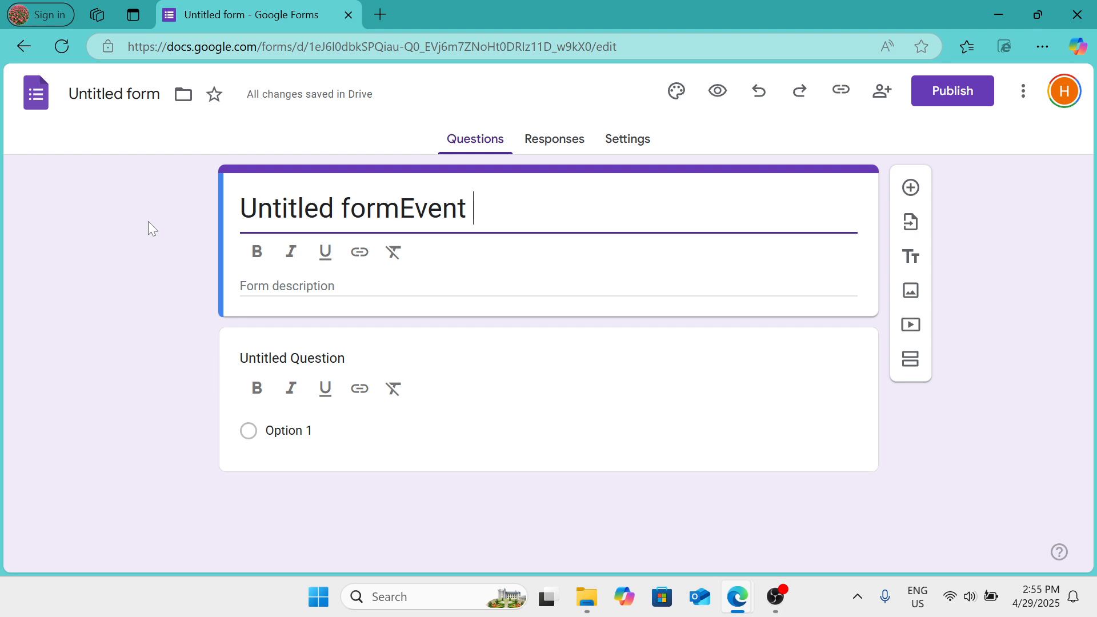
type("Feedba")
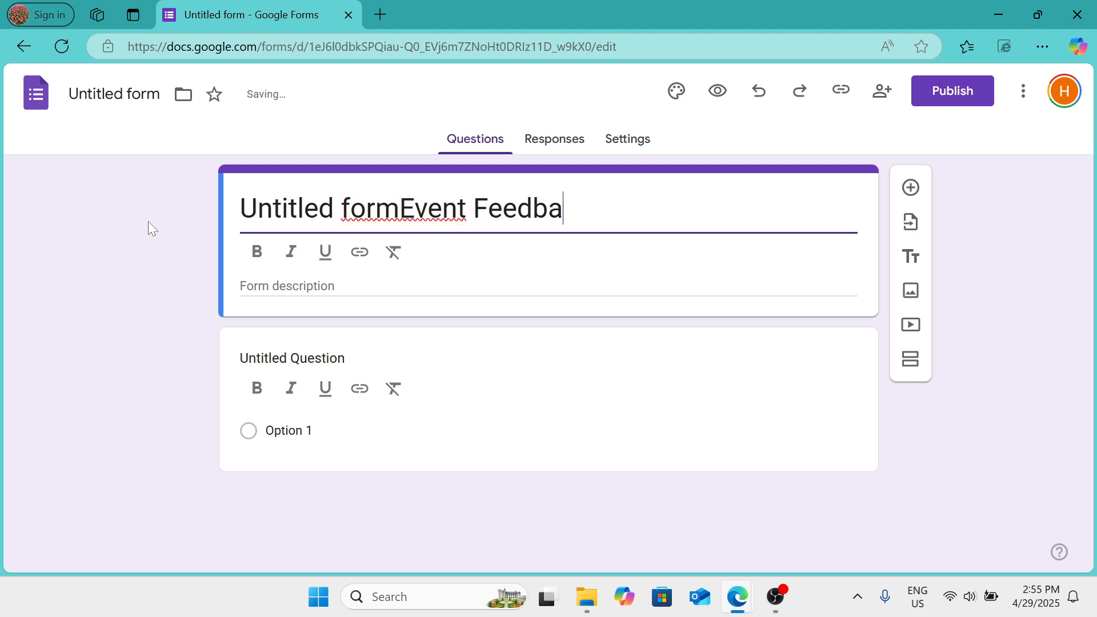
type("ck")
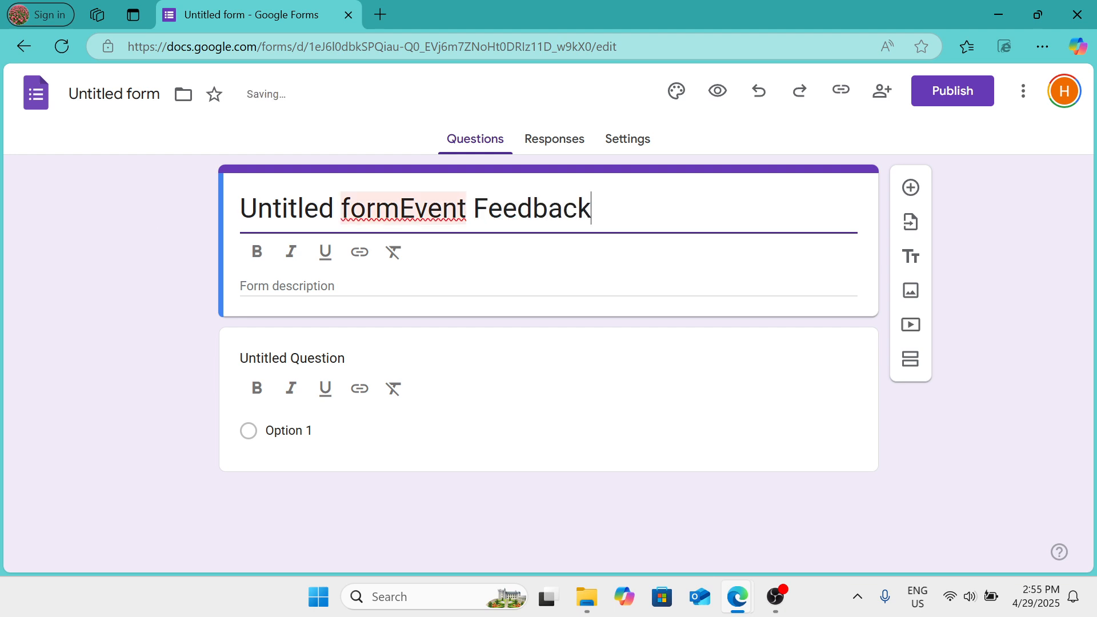
left_click_drag(400, 208, 98, 170)
key("BackSpace")
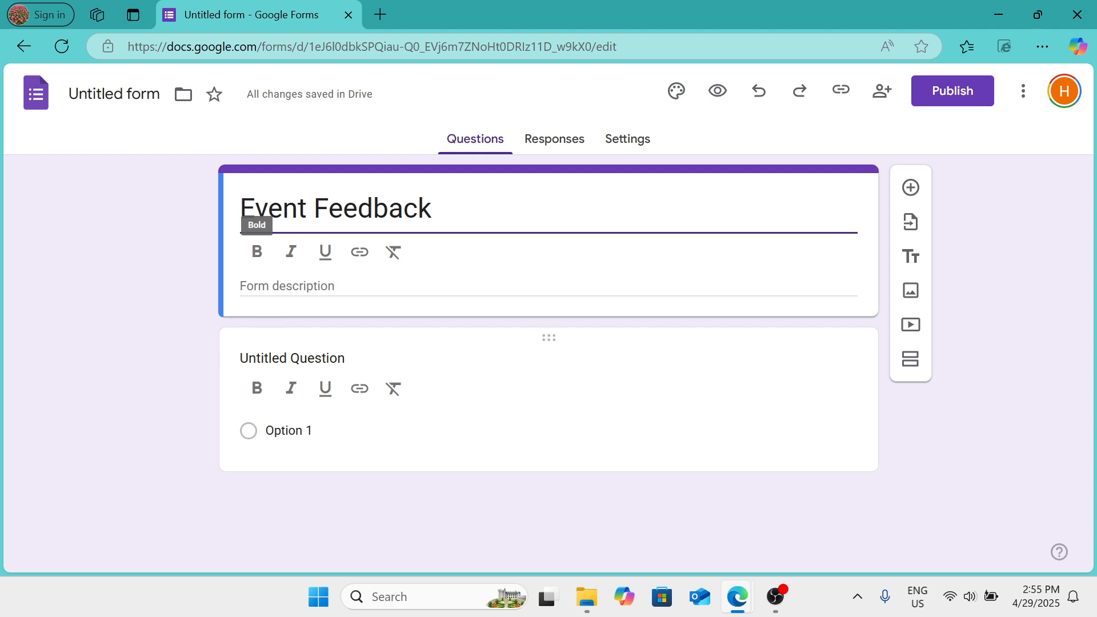
Step: Replace the first question's placeholder text with "Full Name"
left_click(264, 359)
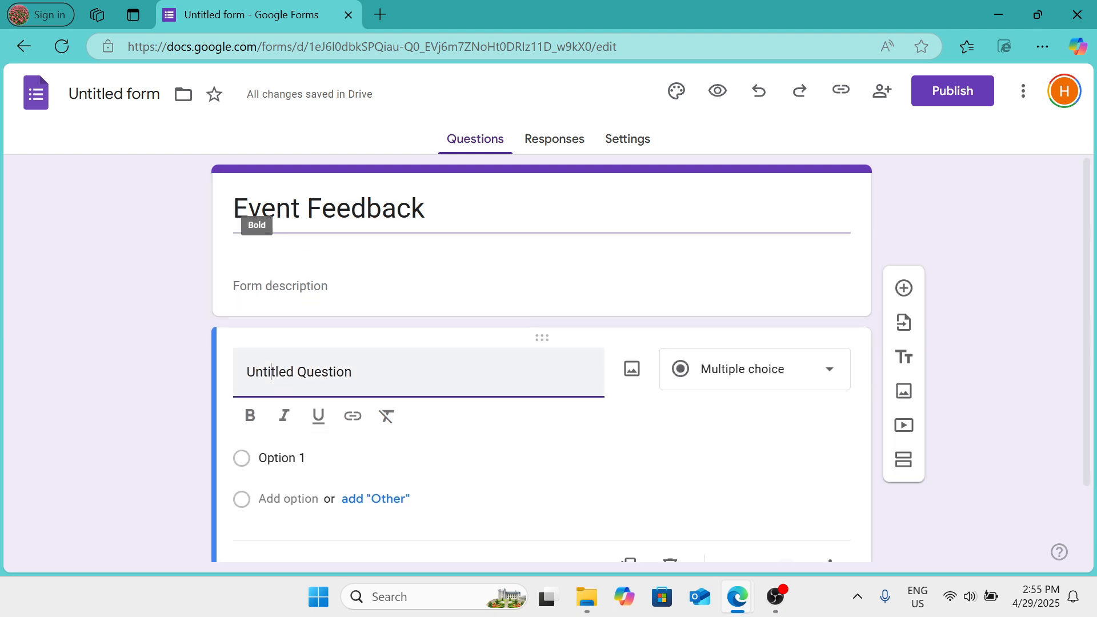
type("Fu")
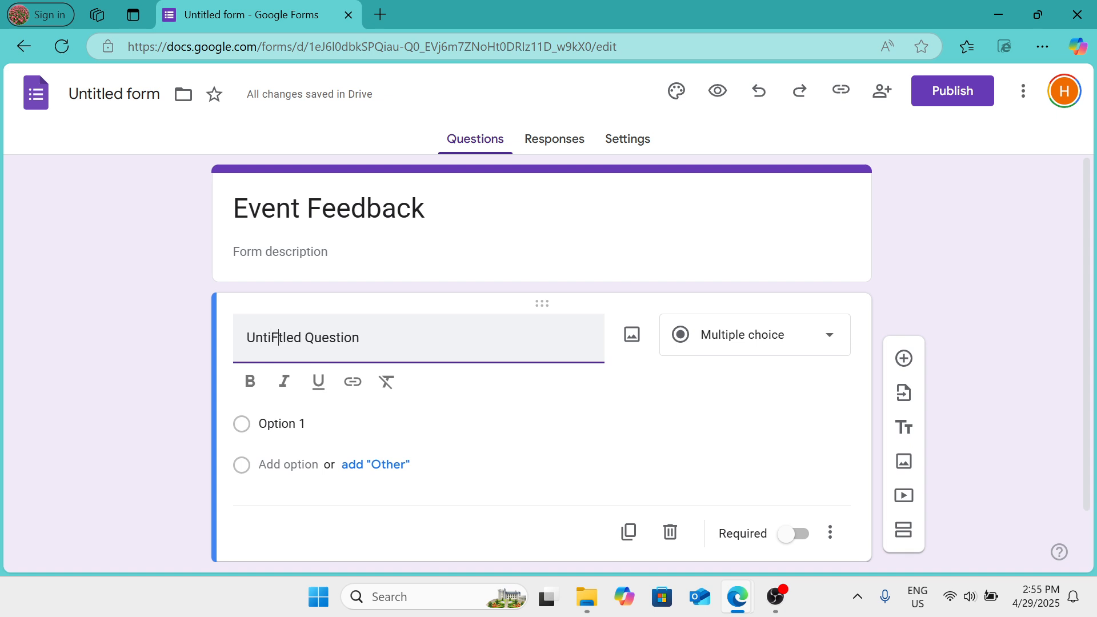
key("BackSpace")
key("BackSpace")
key("BackSpace")
key("BackSpace")
key("BackSpace")
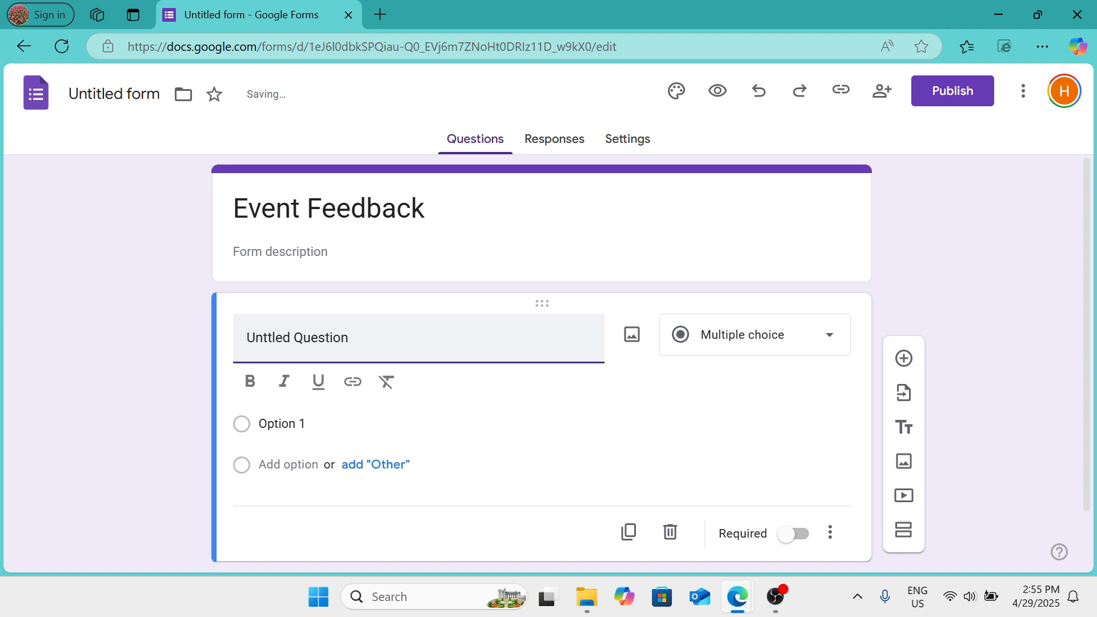
key("ctrl+a")
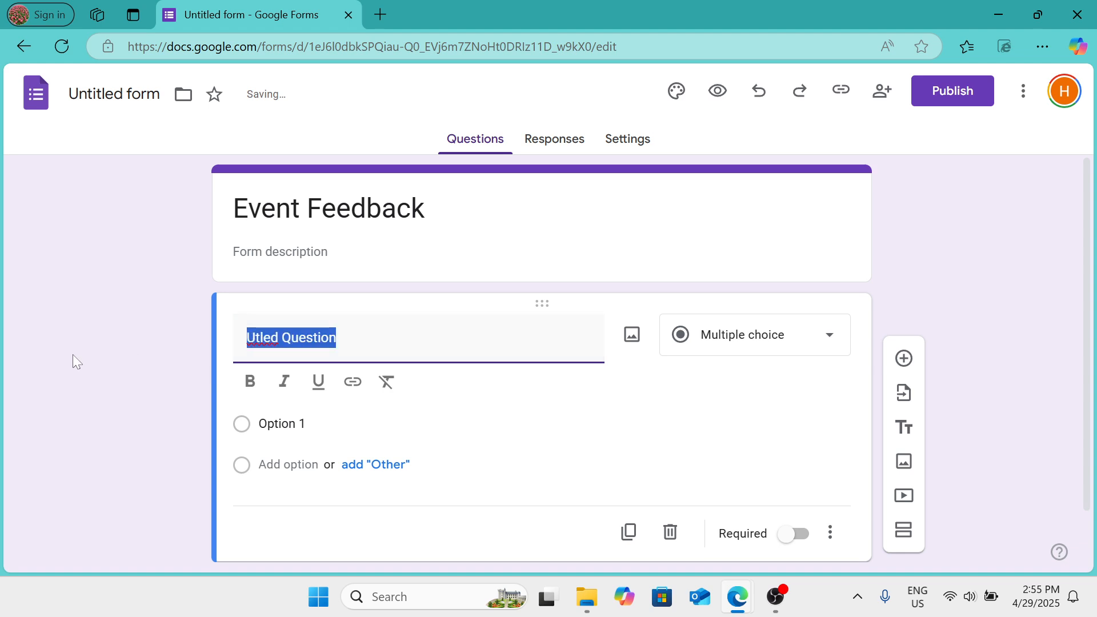
type("Ful")
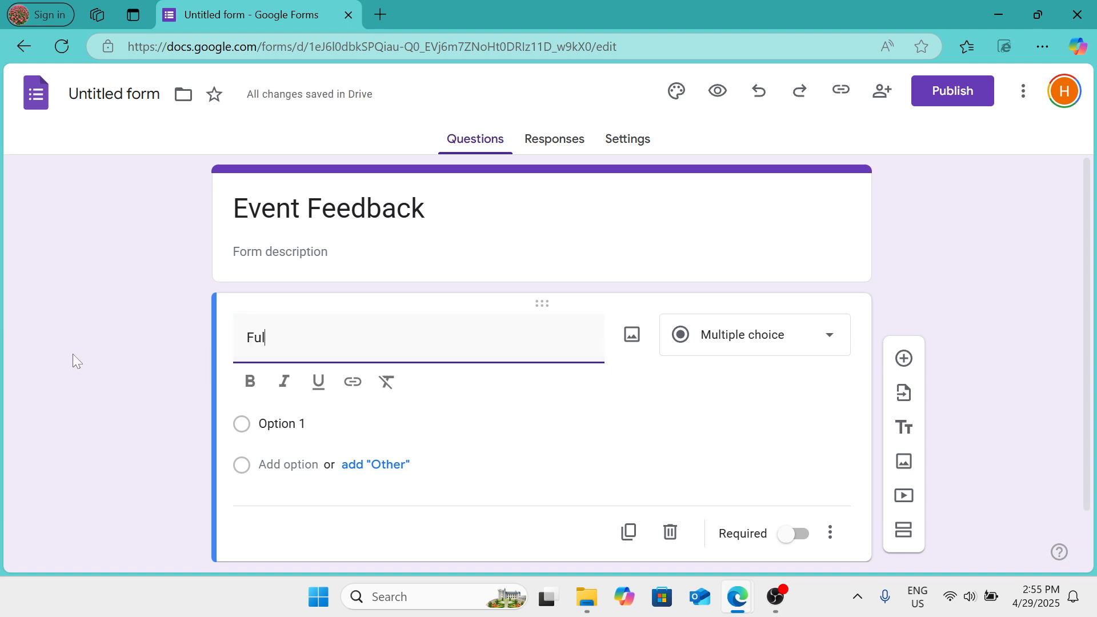
type("l Name")
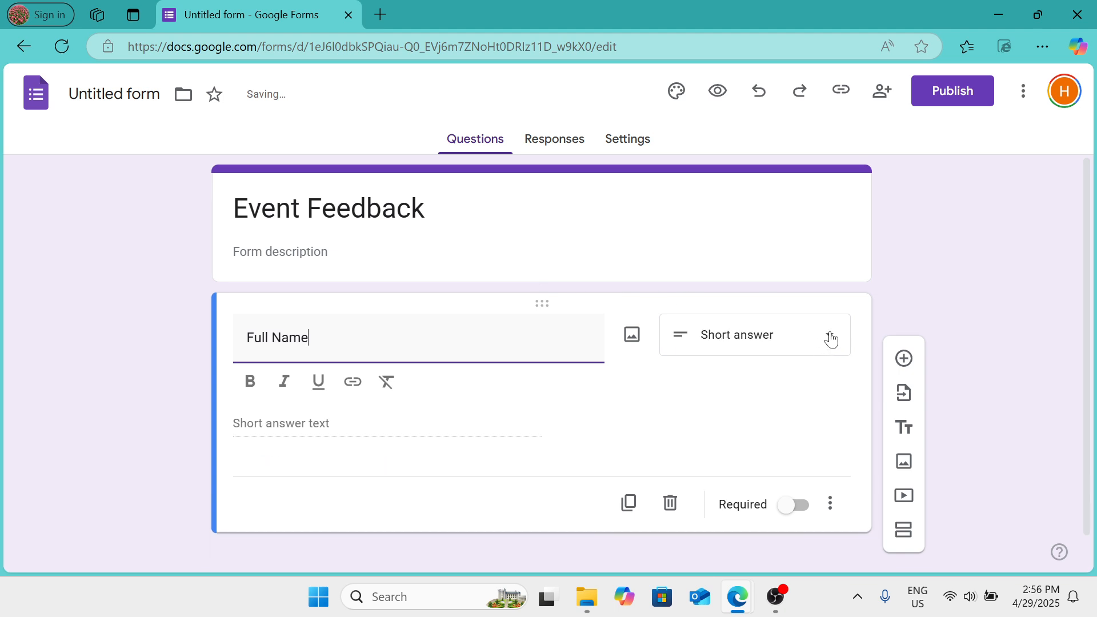
Step: Set the "Full Name" question's type to Short answer and add a second question titled "Hobbies"
left_click(832, 338)
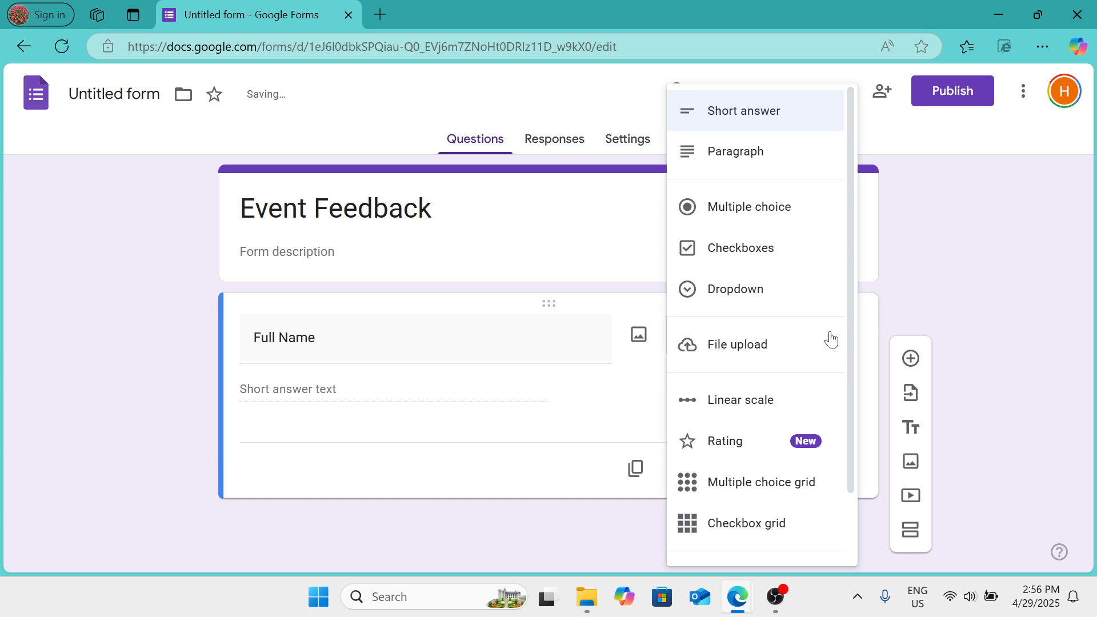
left_click(795, 123)
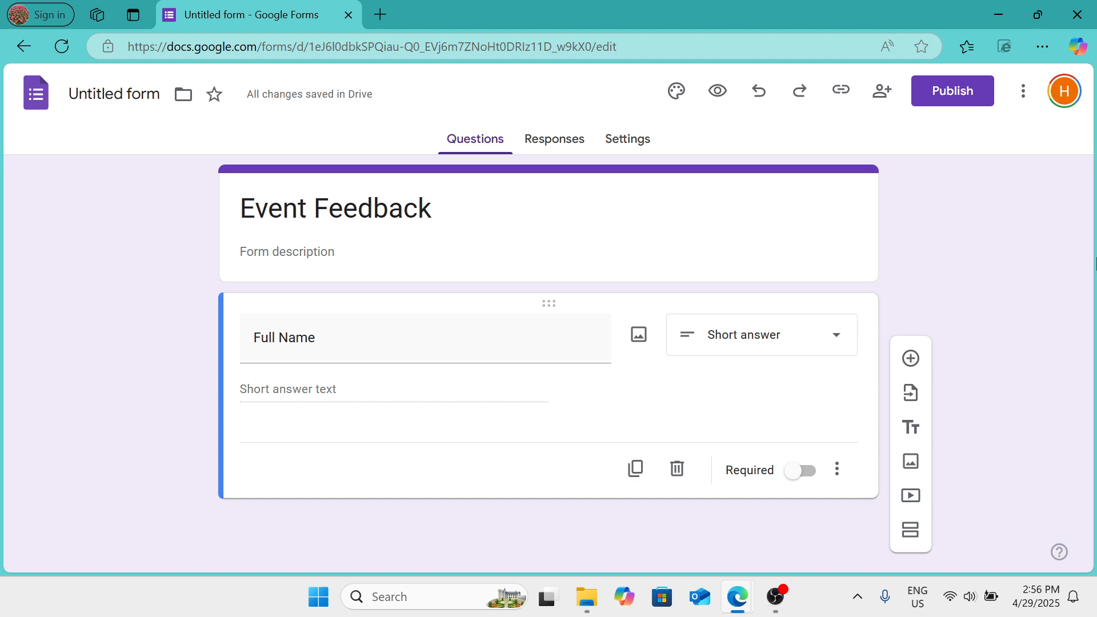
left_click(911, 359)
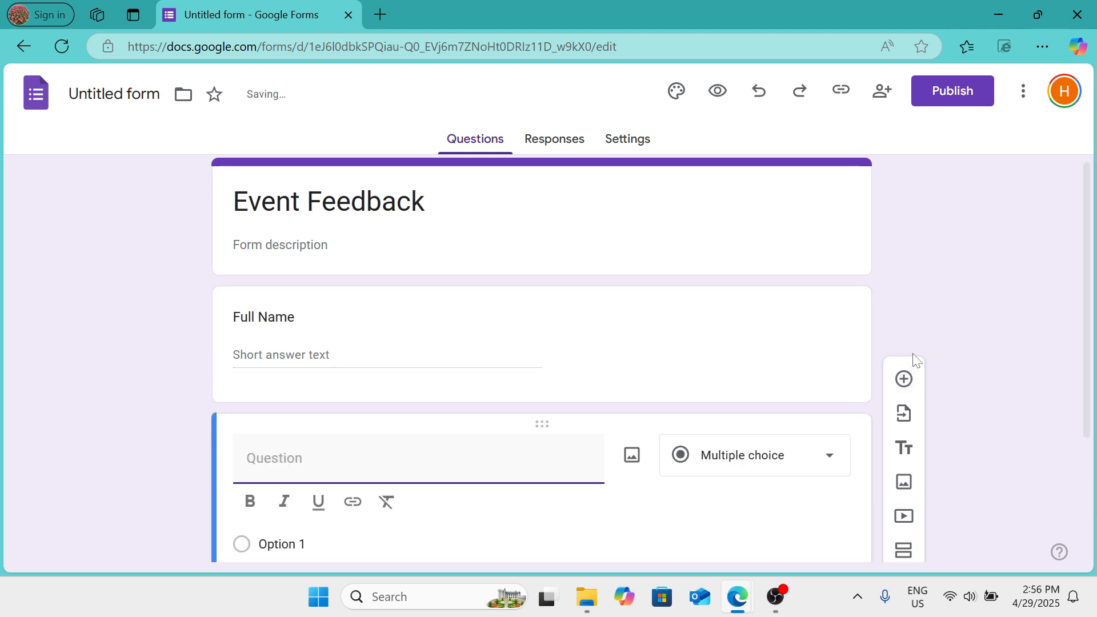
type("Ho")
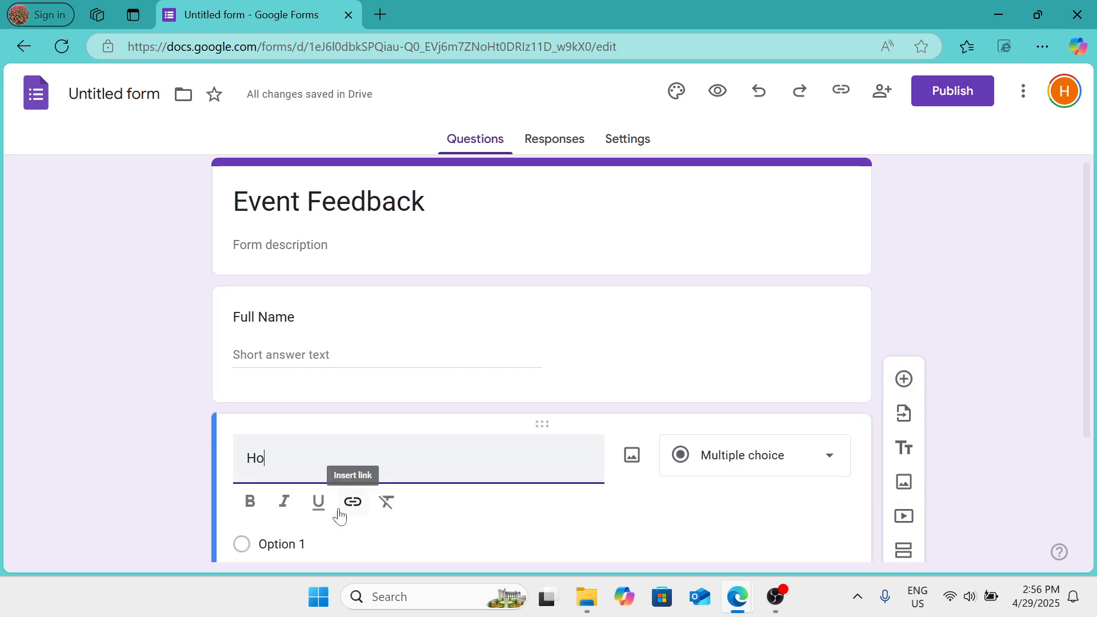
type("bbies")
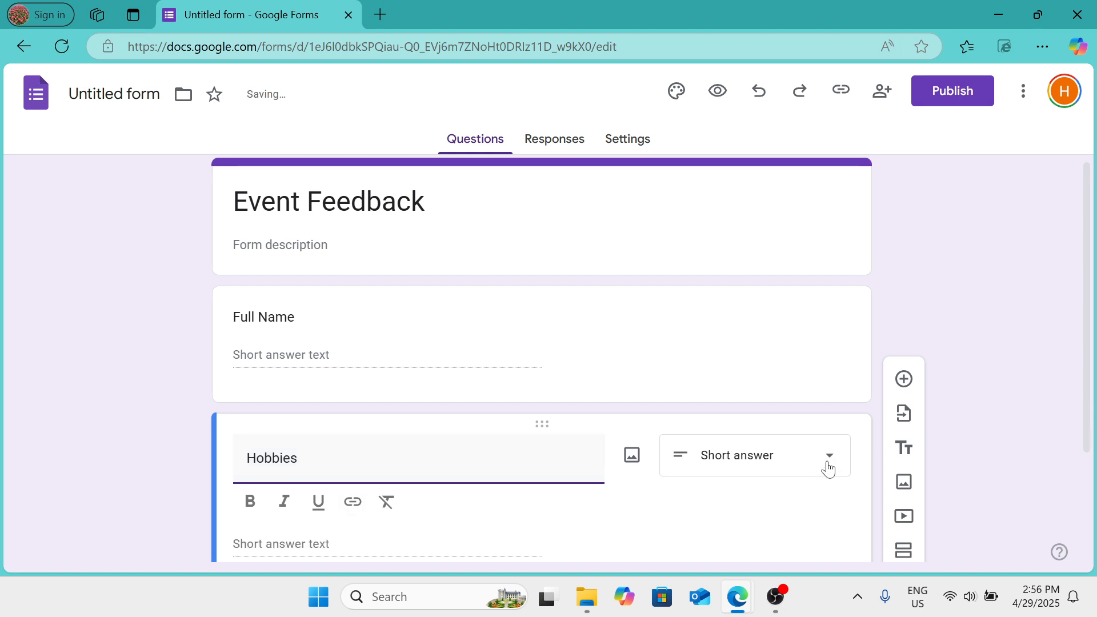
Step: Add a multiple-choice question titled "Gender" with the options "Male" and "Female"
left_click(912, 392)
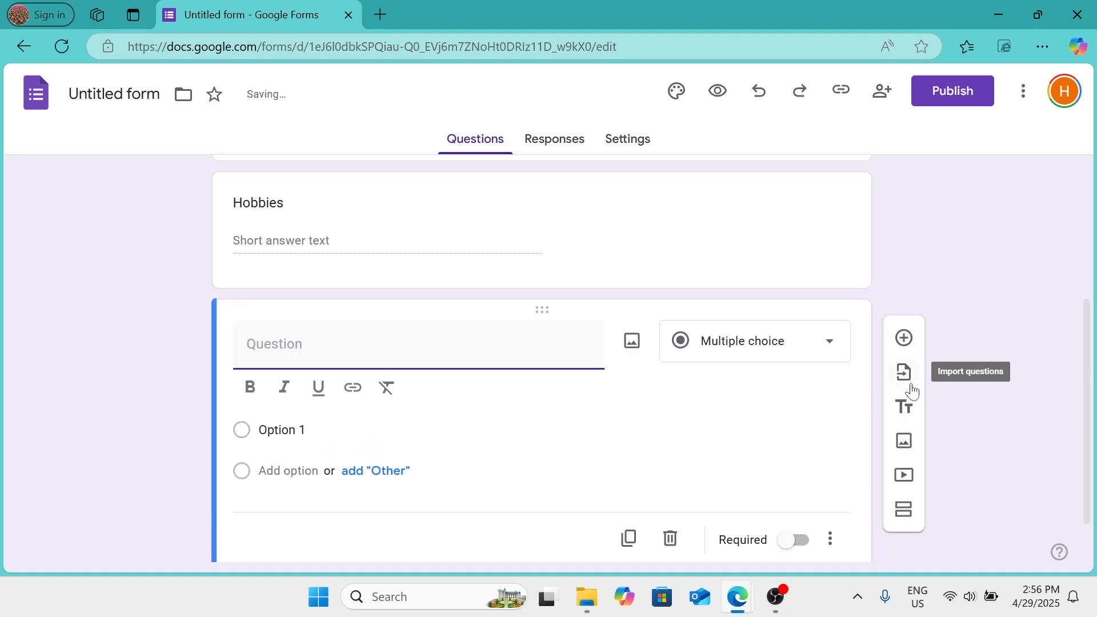
type("Gender")
left_click(246, 434)
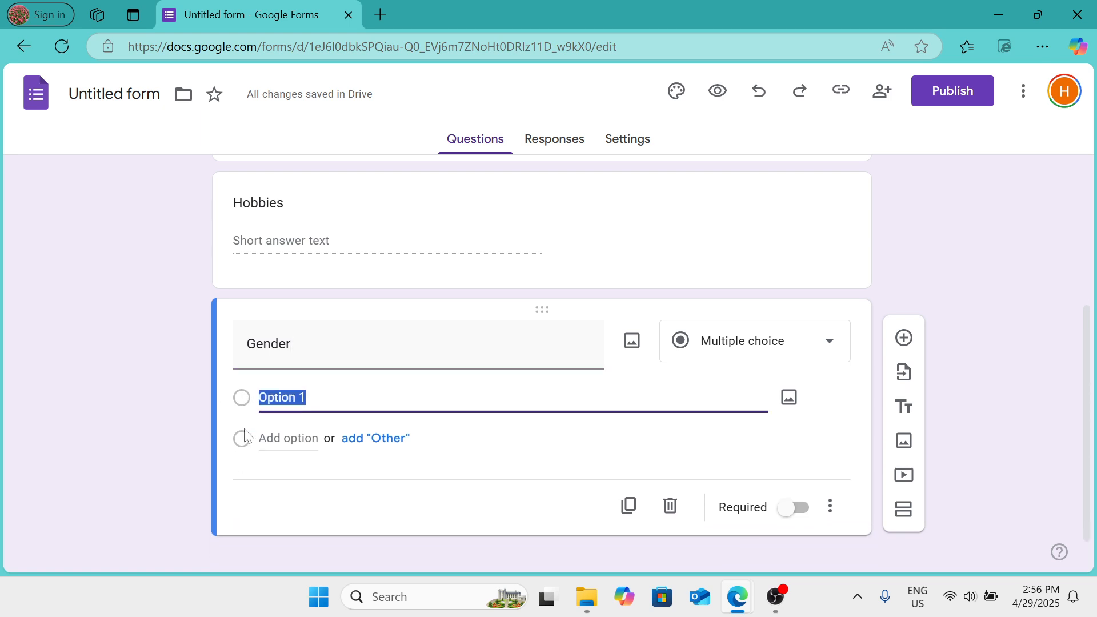
type("Male")
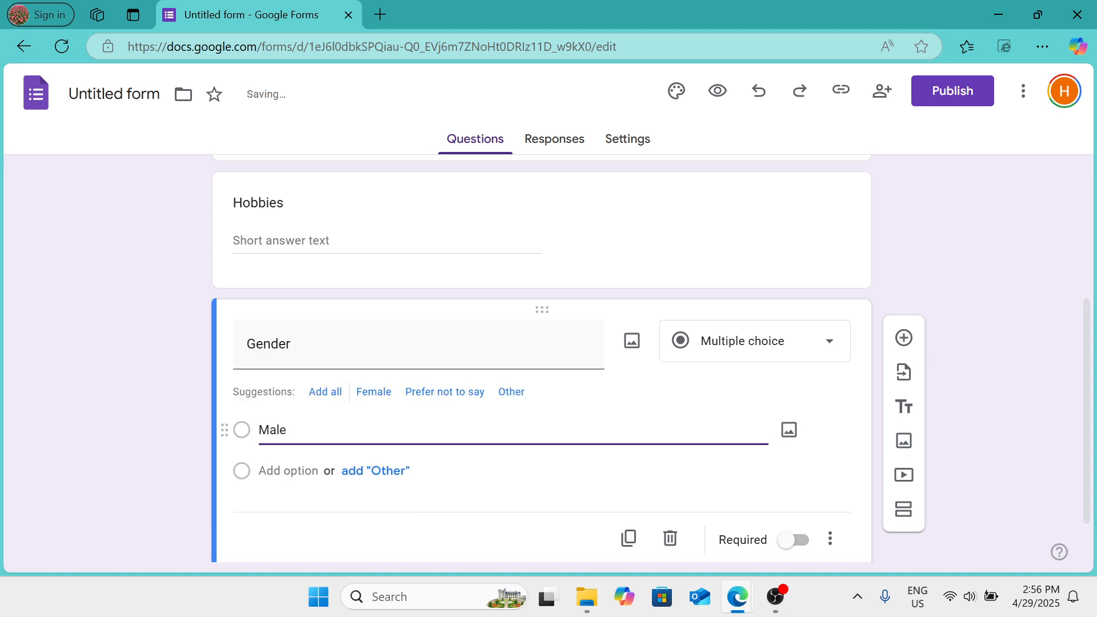
left_click(290, 470)
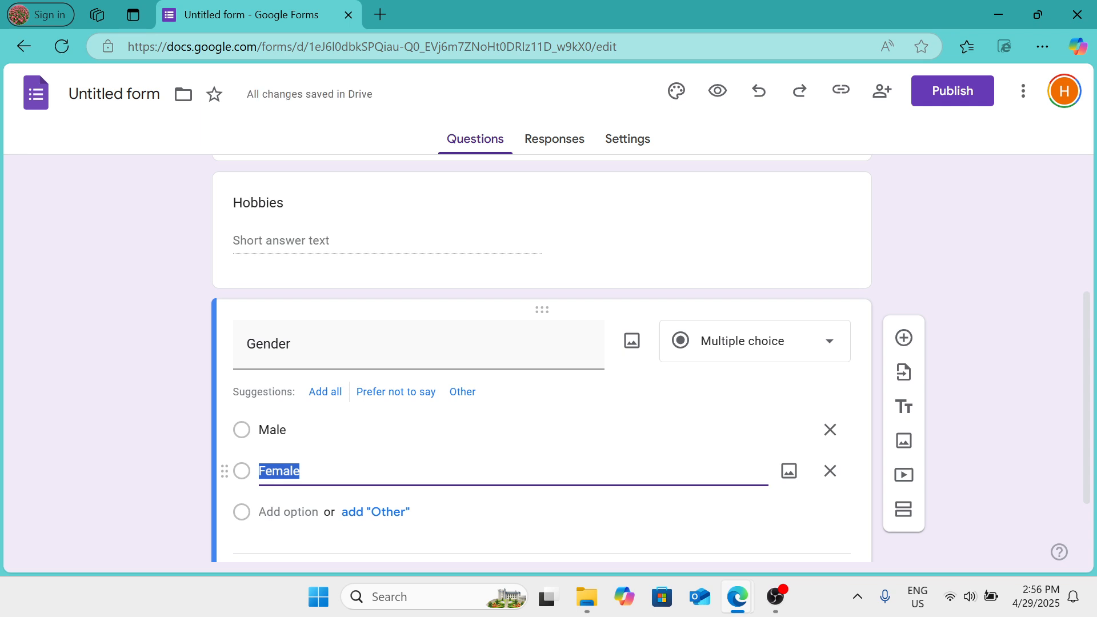
Step: Add a new section to the form below the "Gender" question
scroll(305, 468, "down", 2)
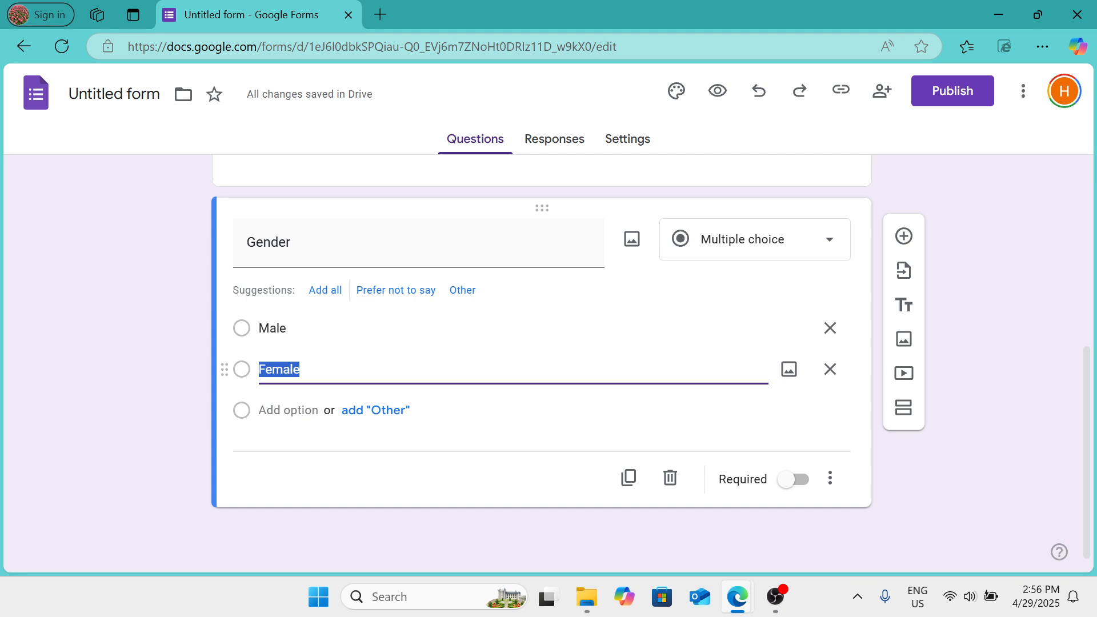
scroll(310, 374, "up", 3)
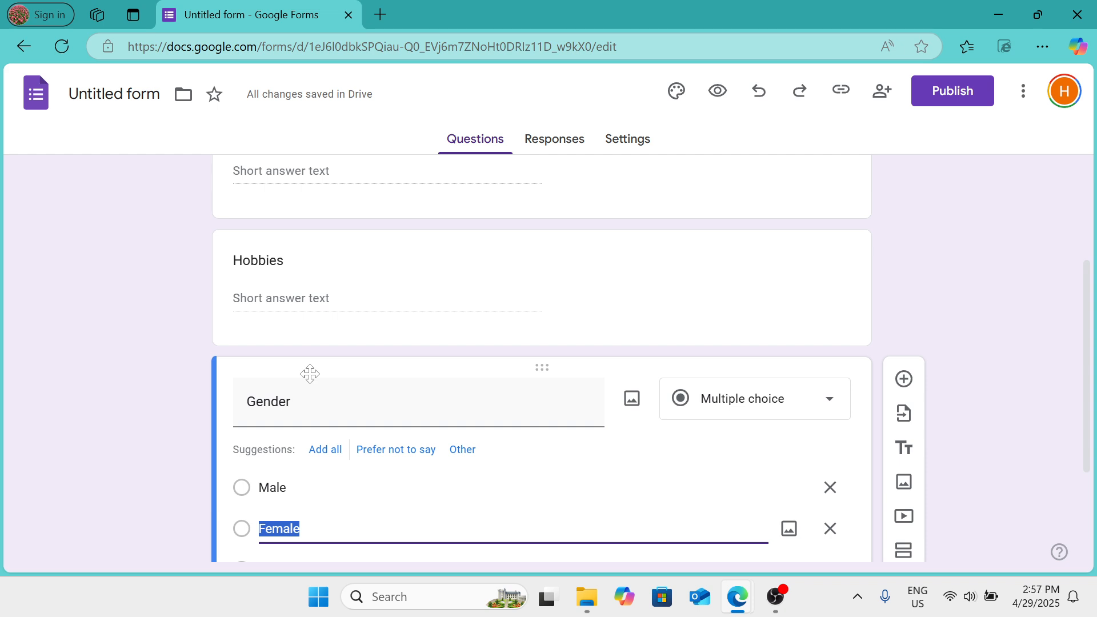
scroll(310, 374, "down", 3)
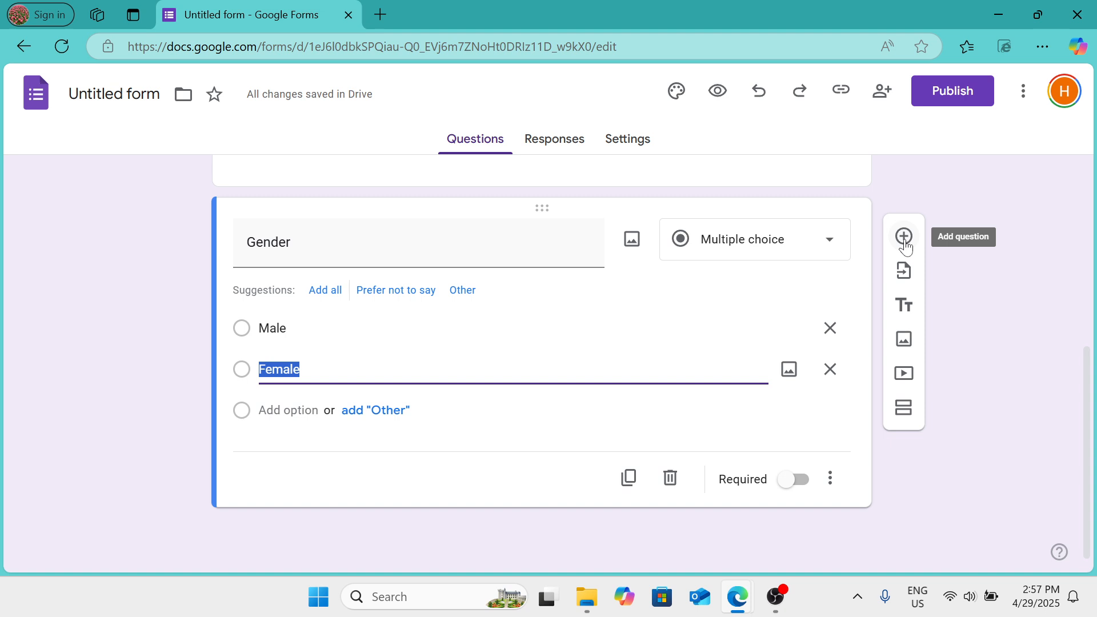
left_click(903, 408)
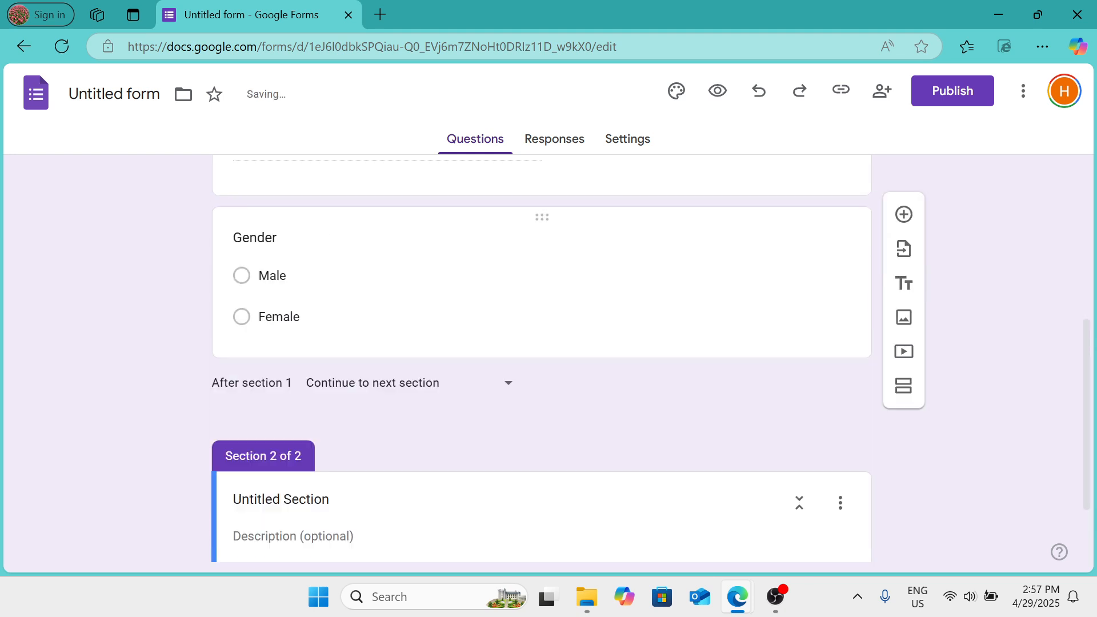
Step: Review both sections of the form, from the title and questions down to the untitled second section
scroll(491, 274, "up", 5)
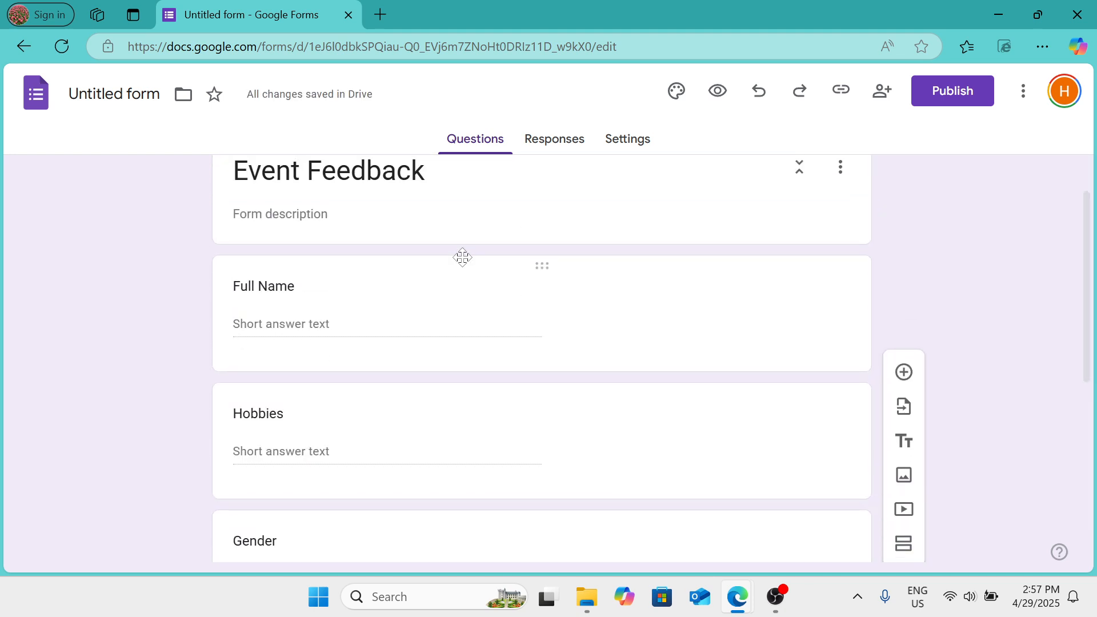
scroll(463, 257, "up", 1)
scroll(350, 213, "down", 6)
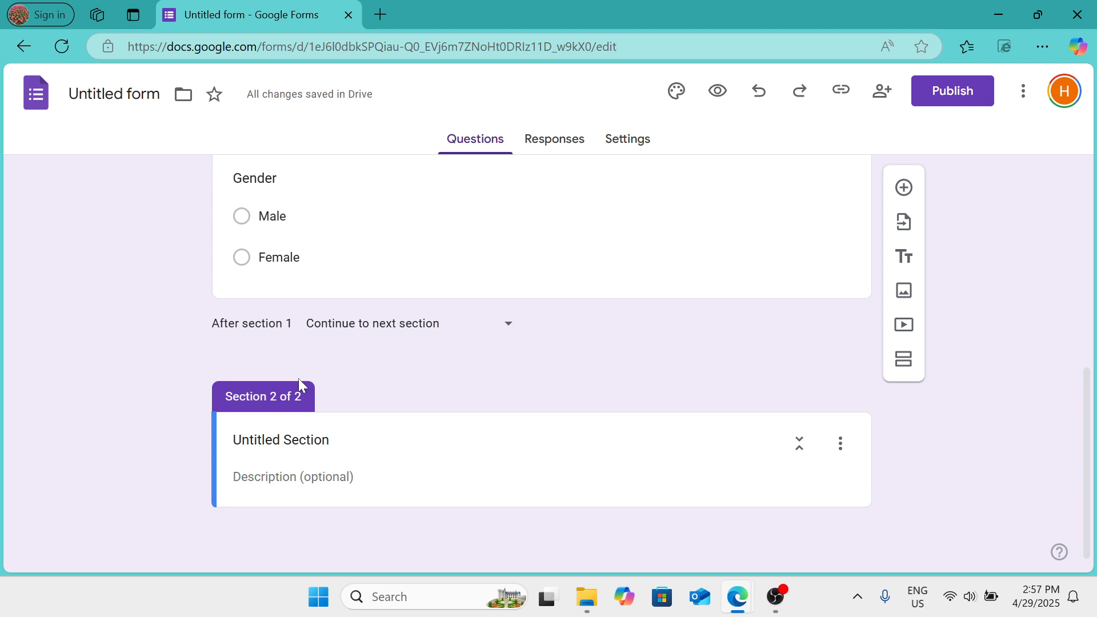
scroll(298, 378, "up", 6)
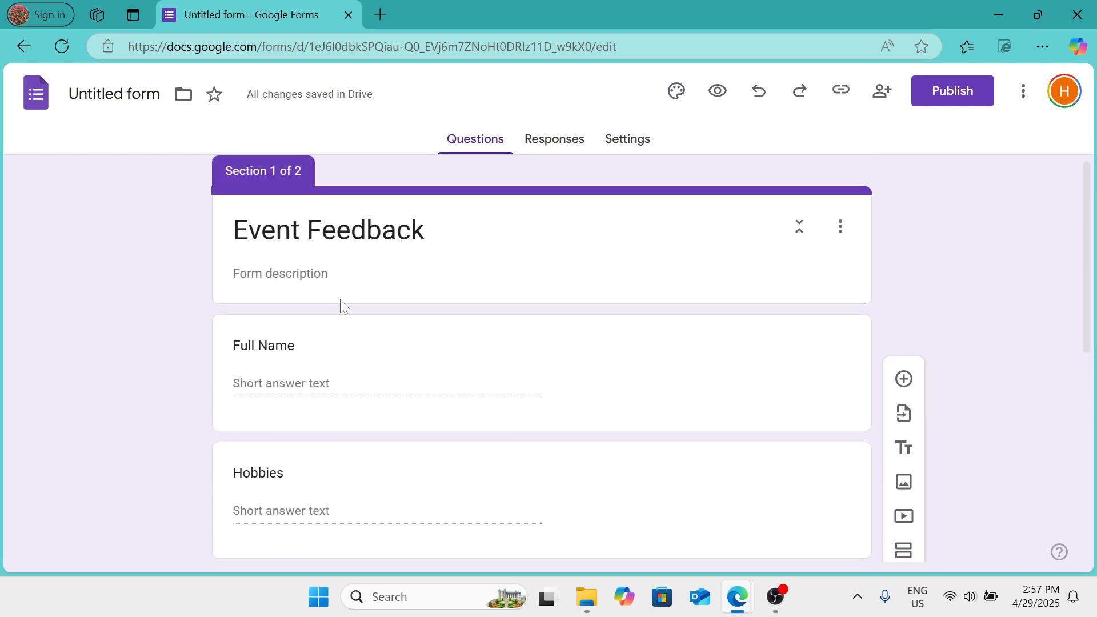
scroll(340, 307, "down", 6)
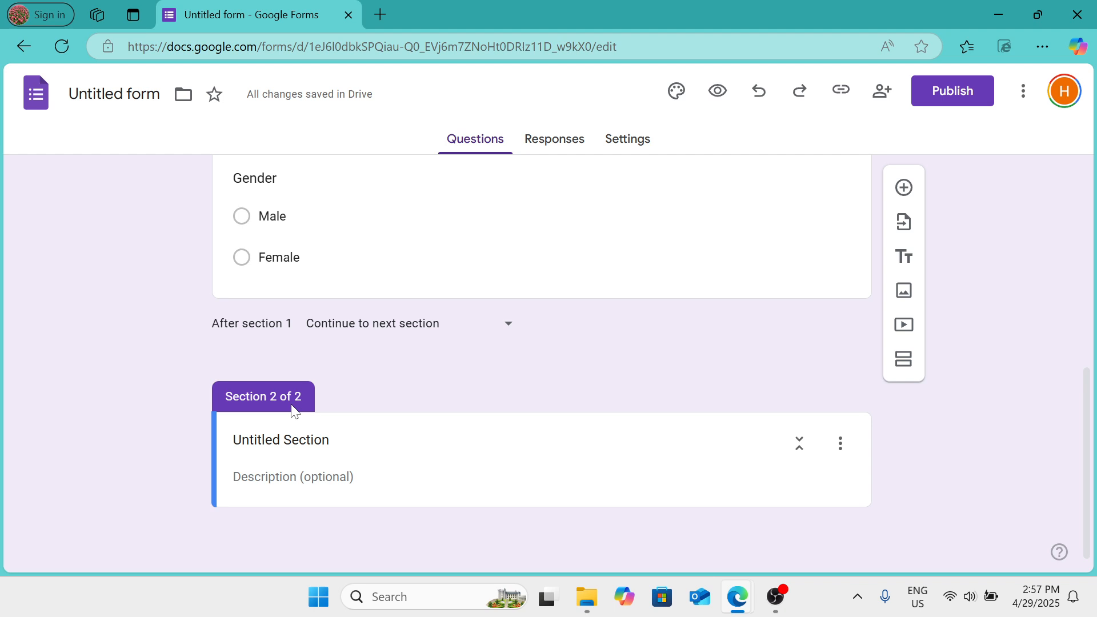
scroll(292, 405, "down", 1)
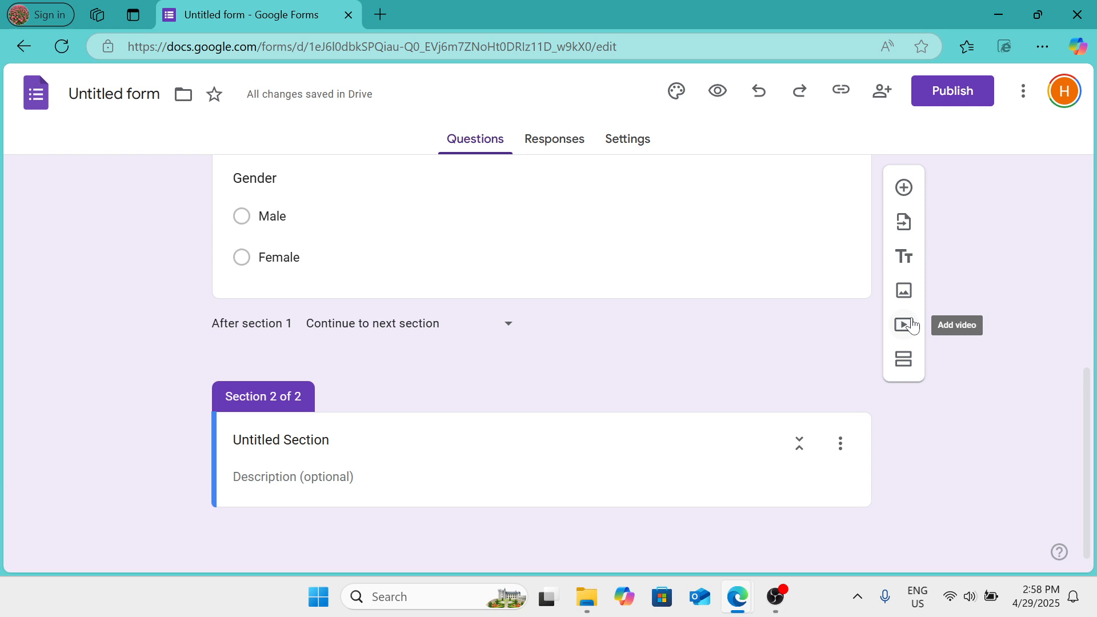
Step: Switch the Required setting of the "Hobbies" question on and back off
scroll(564, 367, "up", 3)
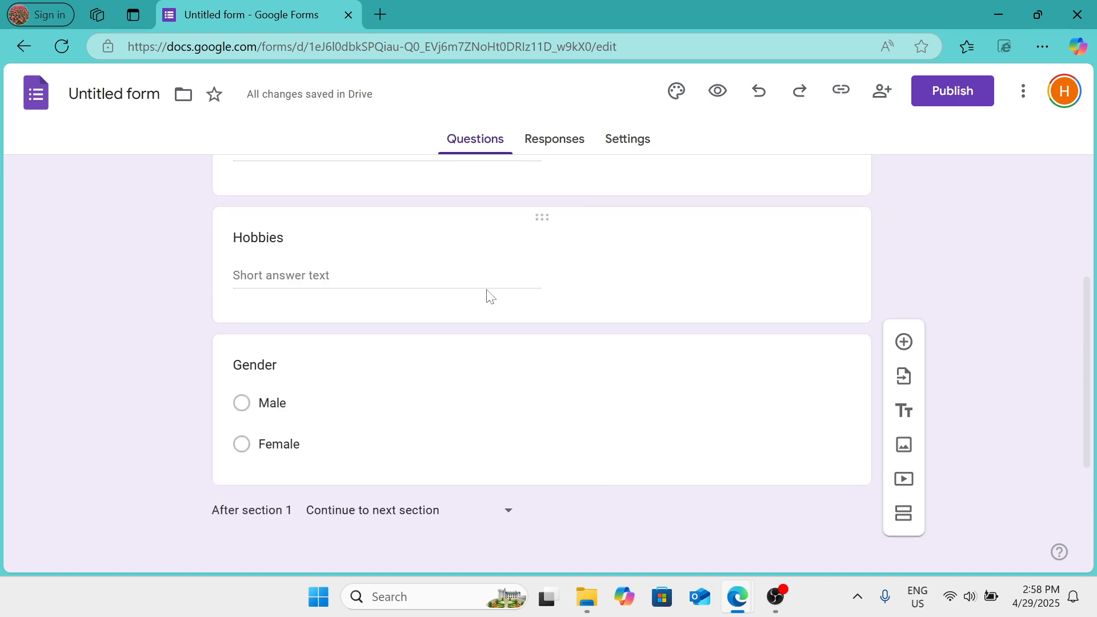
left_click(486, 294)
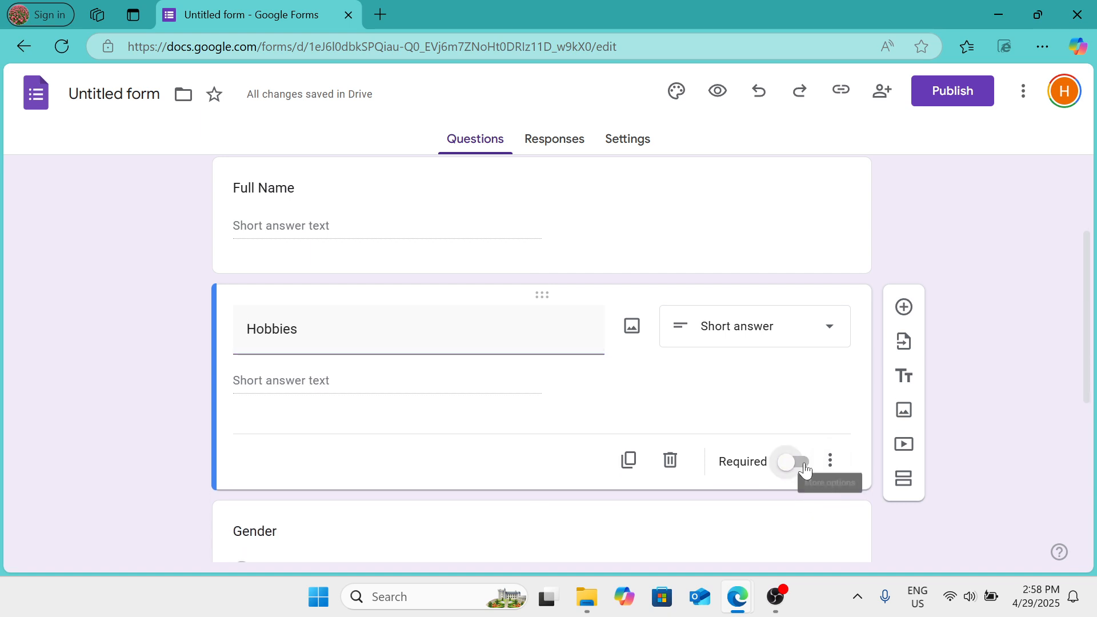
left_click(800, 464)
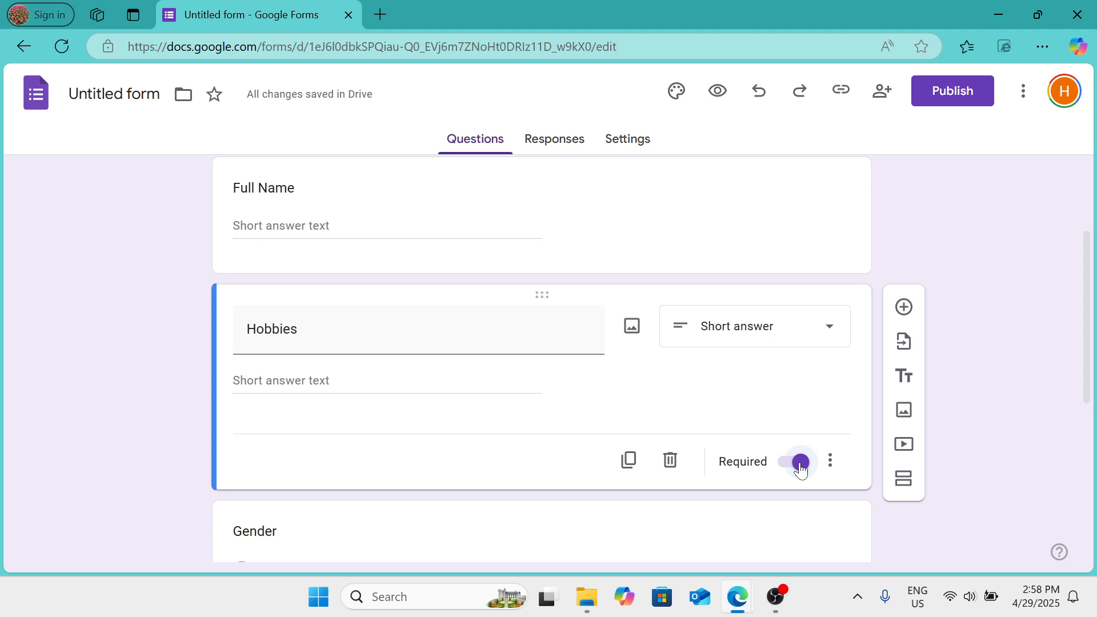
left_click(801, 464)
Step: Check the form's responses and look at the header image choices in the theme settings without picking one
left_click(582, 152)
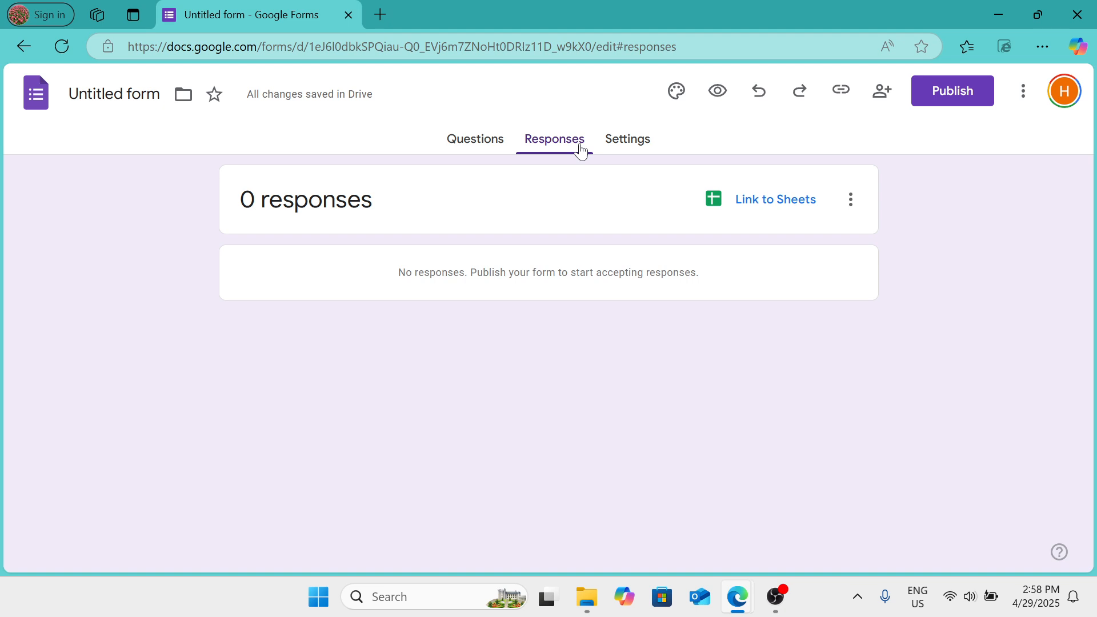
left_click(680, 98)
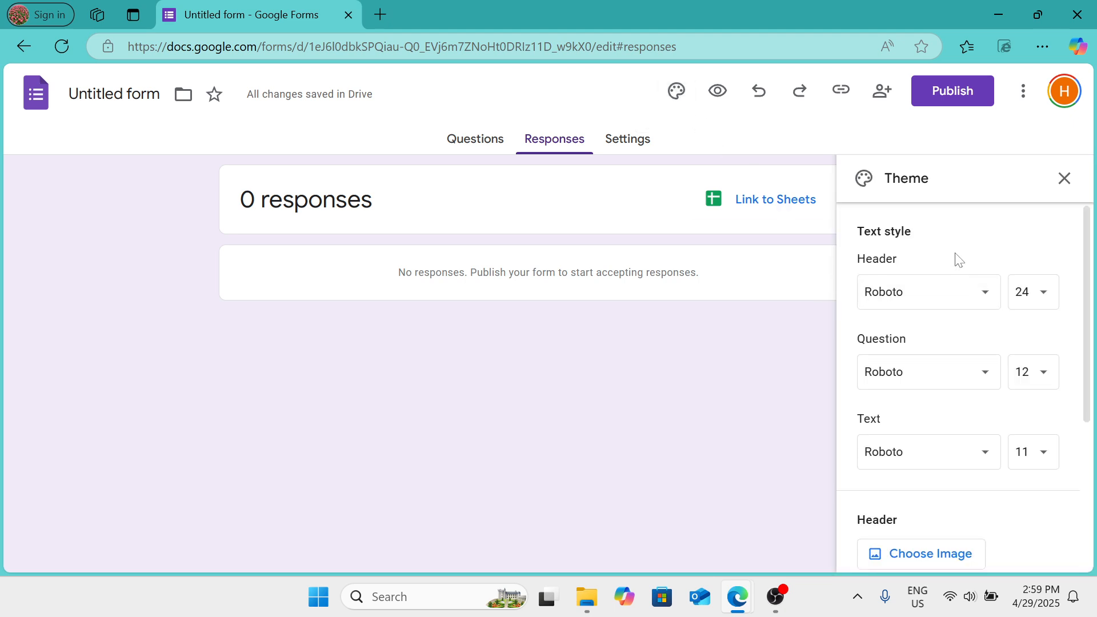
scroll(931, 256, "down", 4)
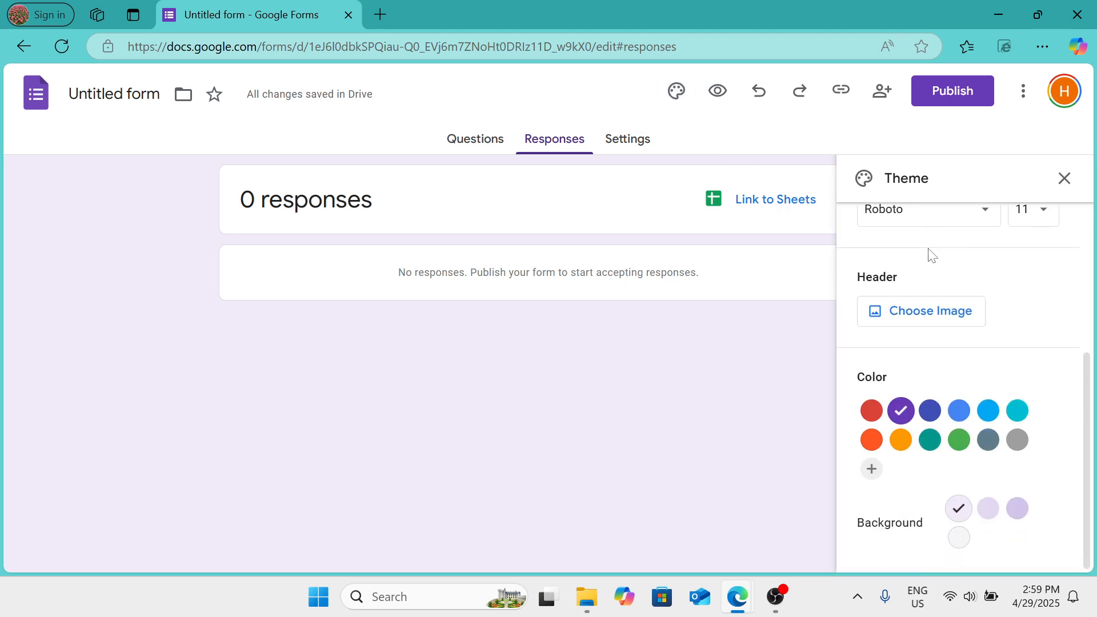
left_click(962, 313)
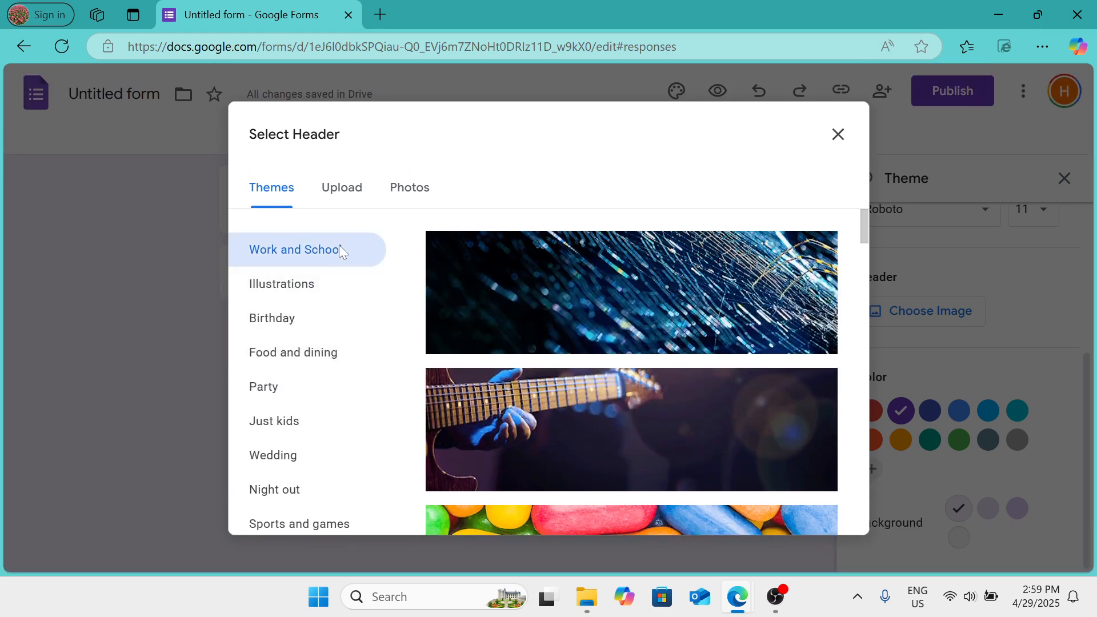
left_click(838, 134)
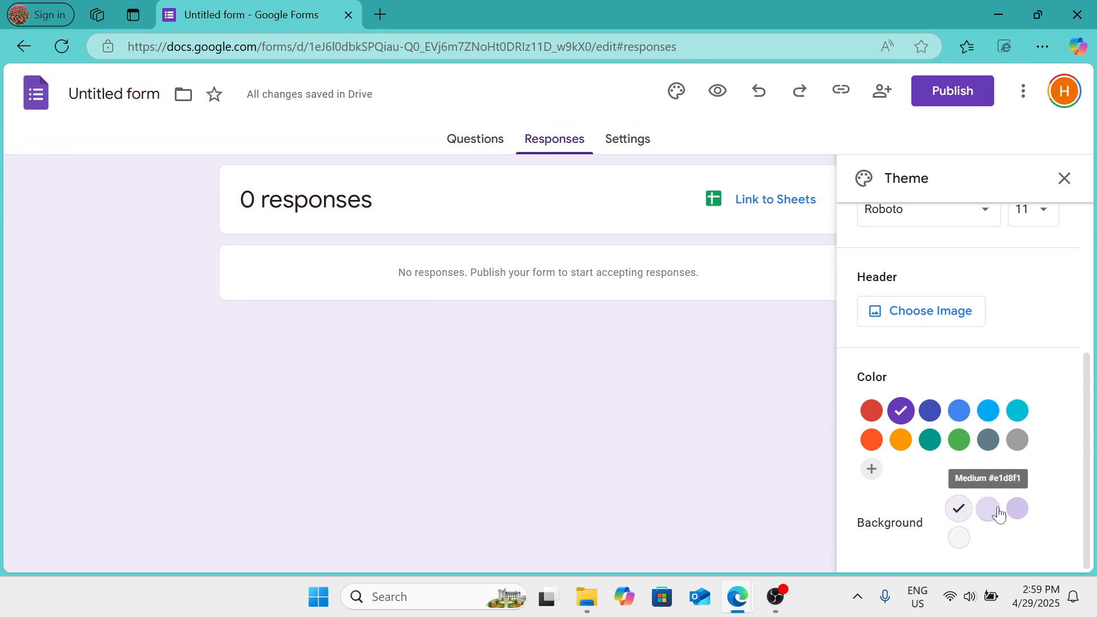
Step: Set the form's background to the darkest purple shade in the theme settings
left_click(999, 515)
left_click(1019, 513)
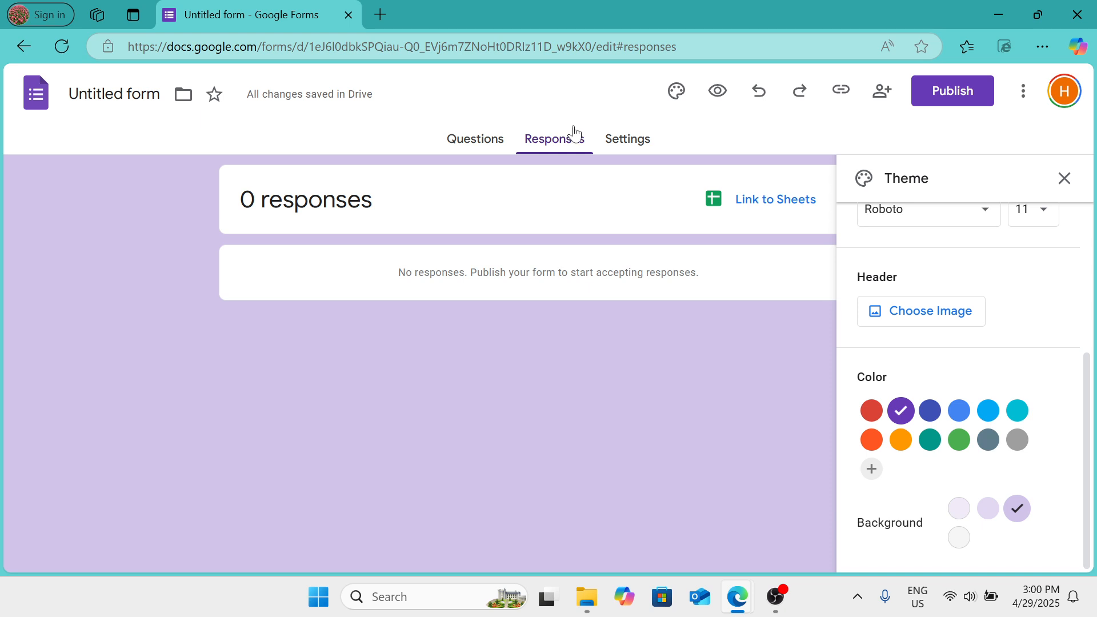
left_click(776, 597)
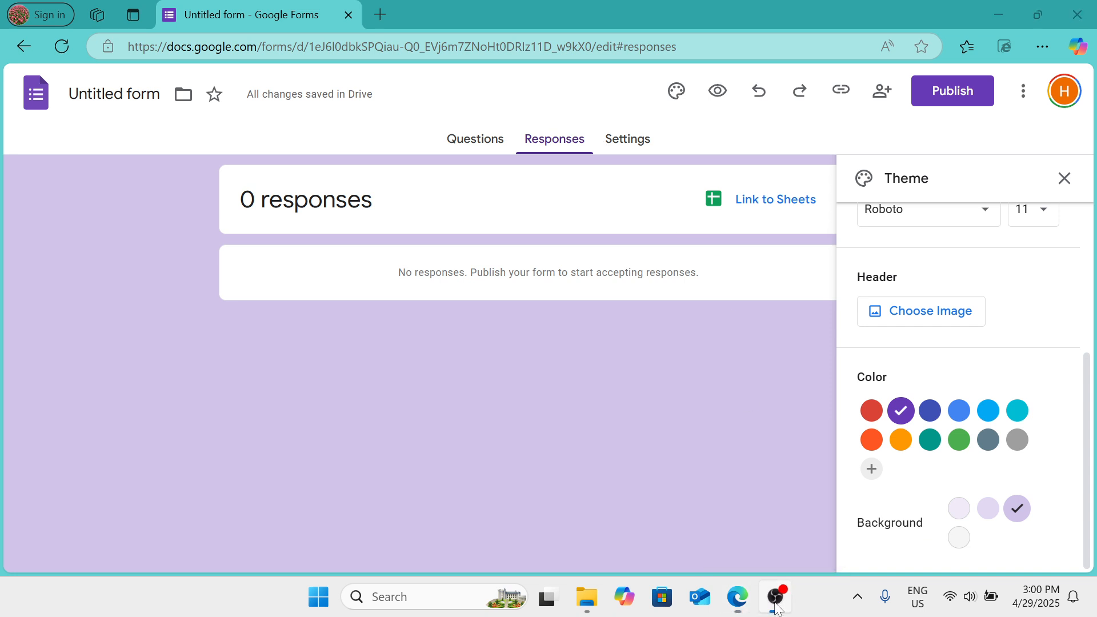